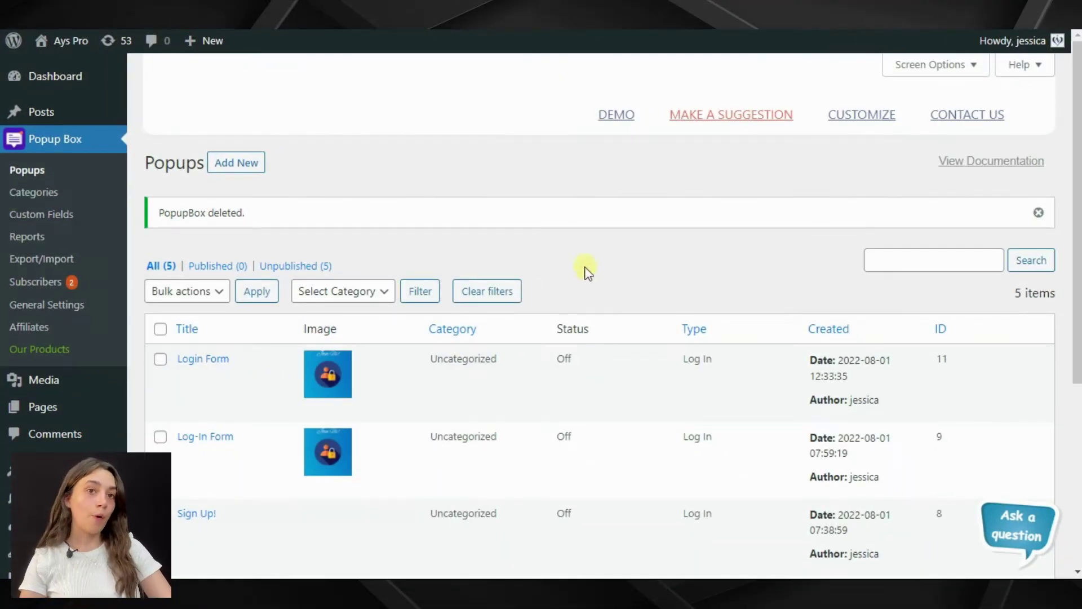
- Add a new popup and choose Download from the popup type grid
click(237, 163)
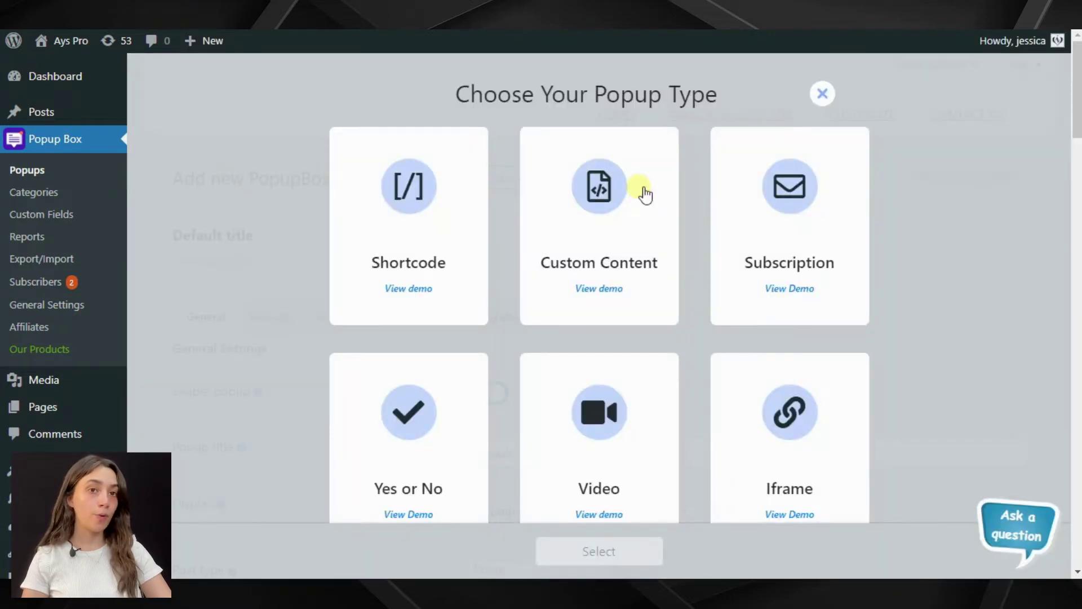
scroll(913, 273, down, 7)
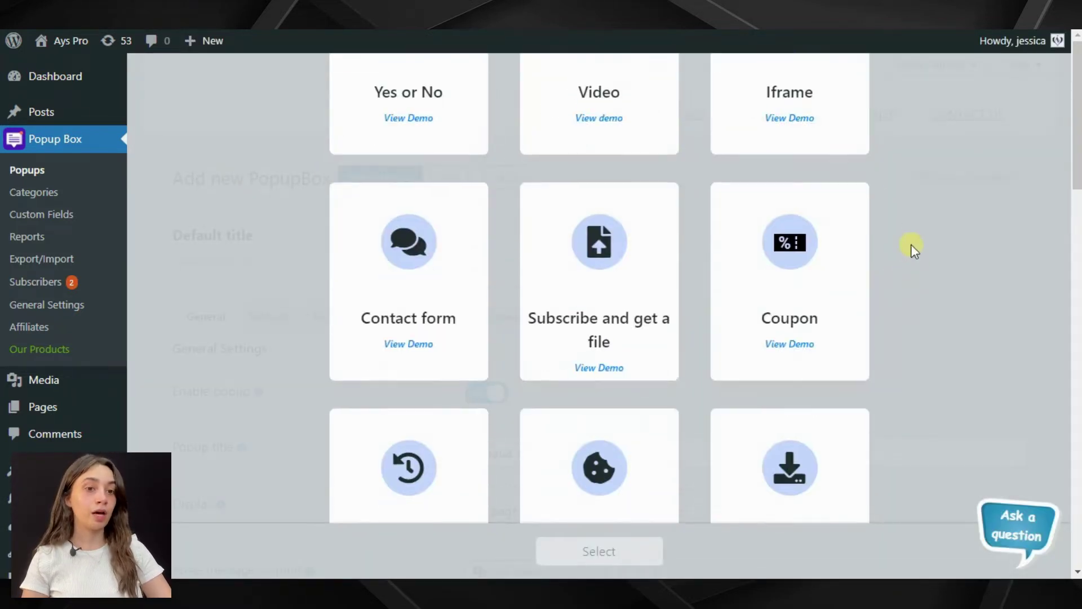
scroll(894, 220, down, 4)
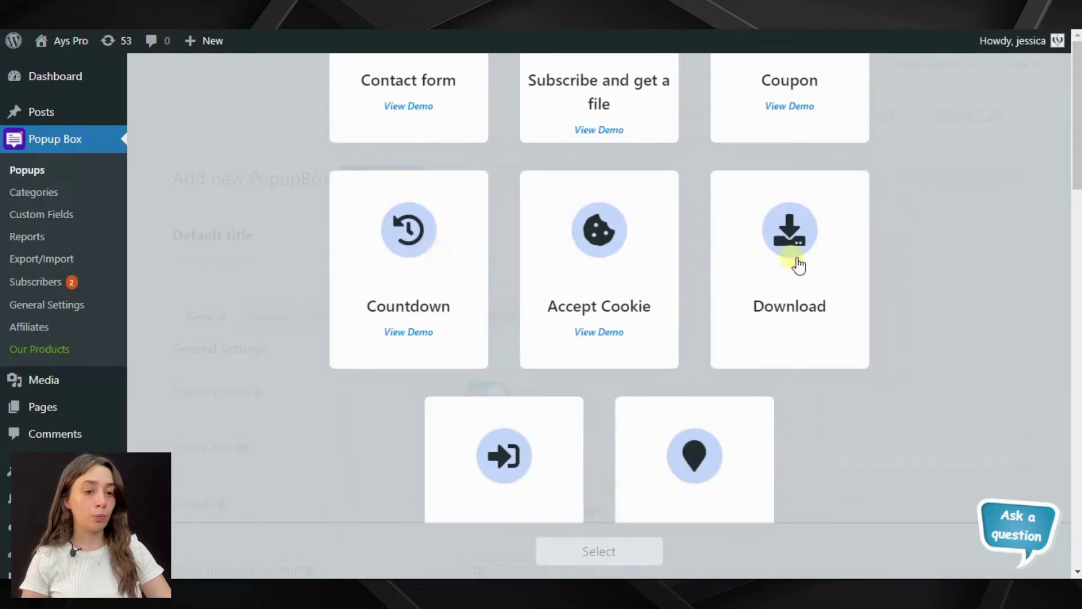
click(831, 215)
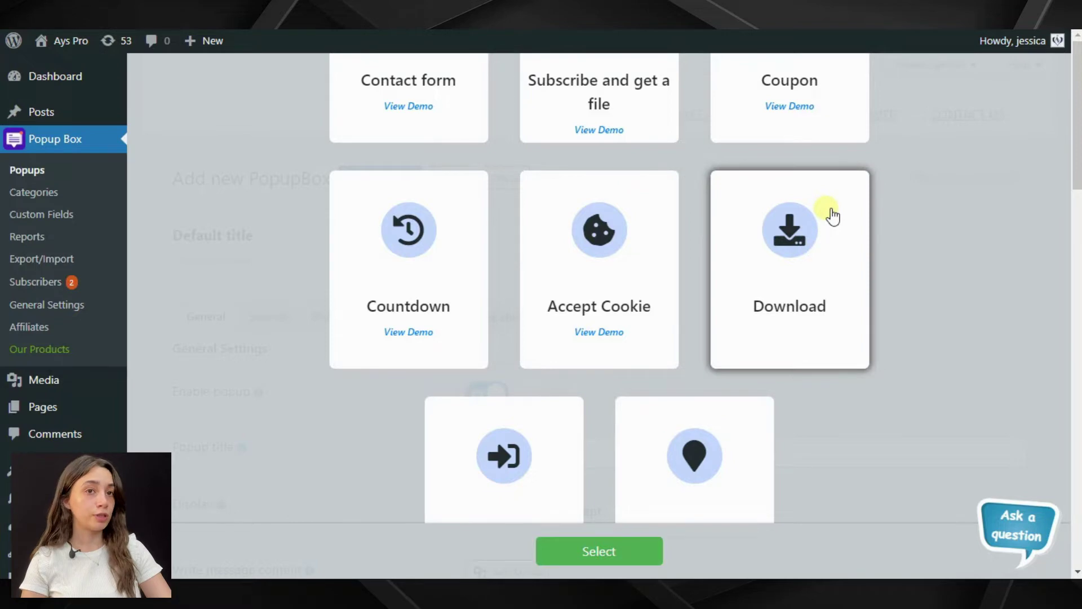
click(599, 551)
- Pick the Food template, after briefly selecting Frozen, and confirm it to open the editor
scroll(914, 222, up, 2)
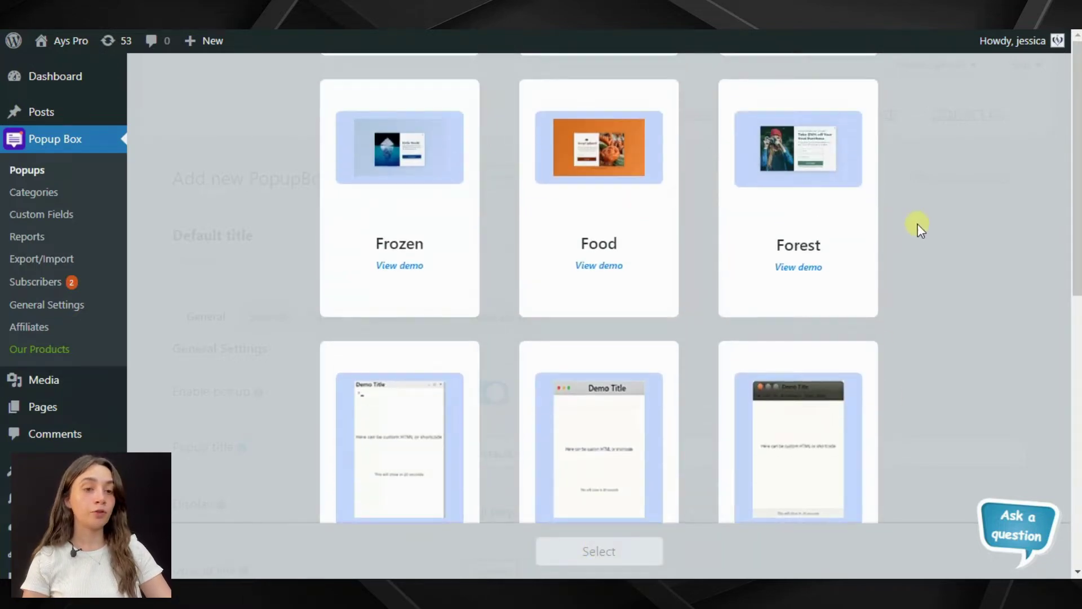
scroll(918, 225, up, 10)
scroll(924, 180, down, 2)
scroll(924, 175, up, 2)
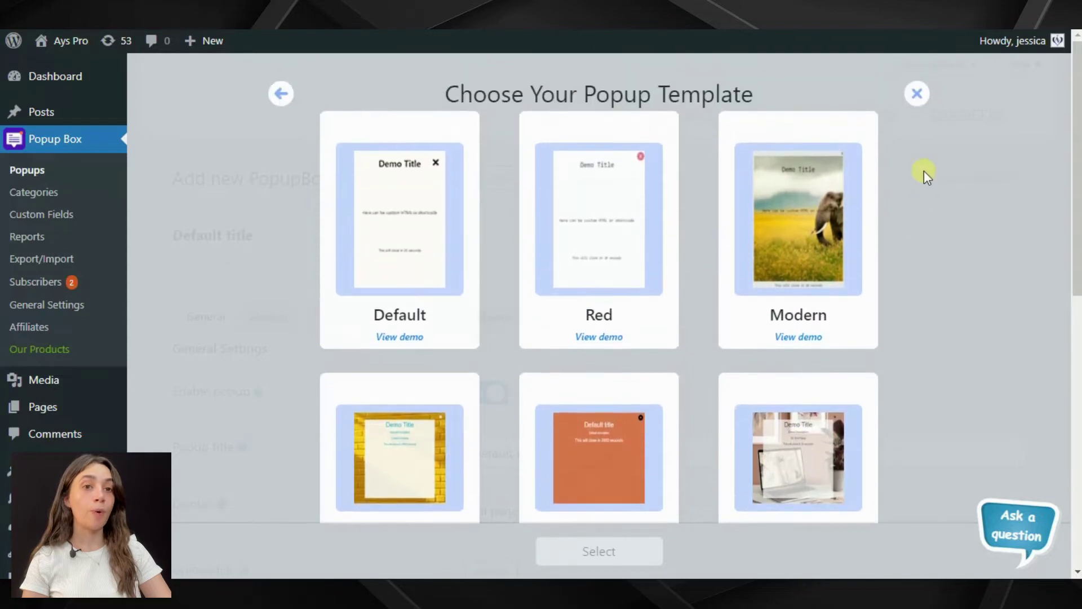
scroll(923, 179, down, 8)
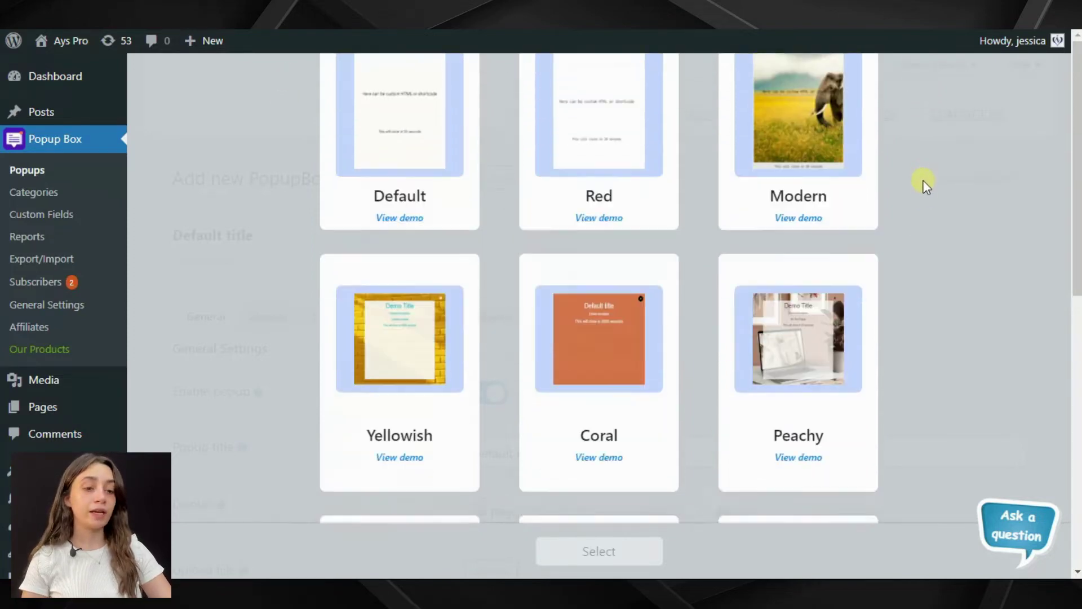
scroll(923, 189, down, 1)
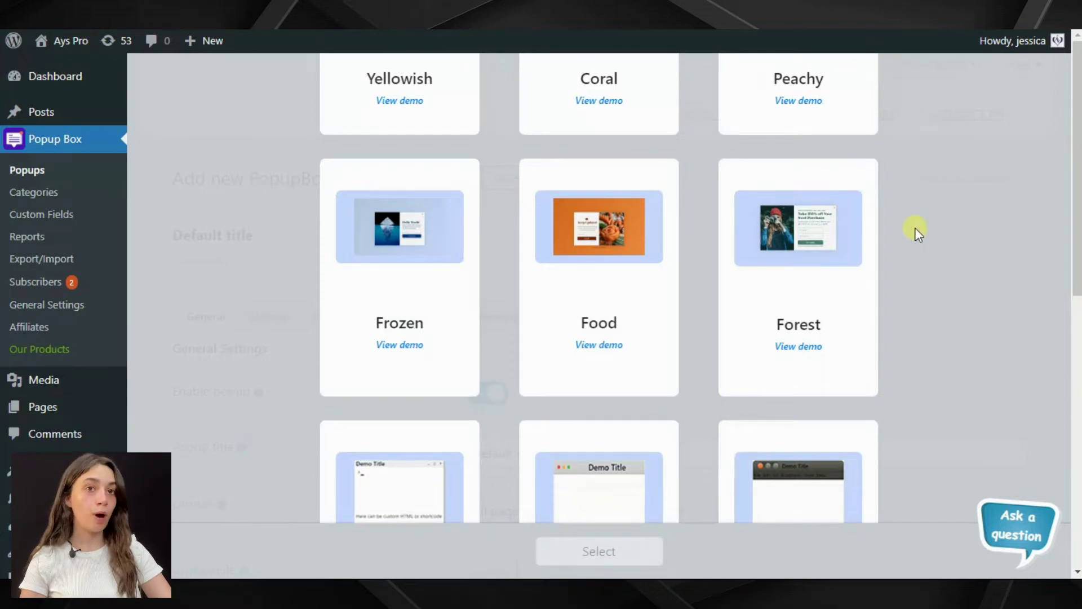
click(418, 308)
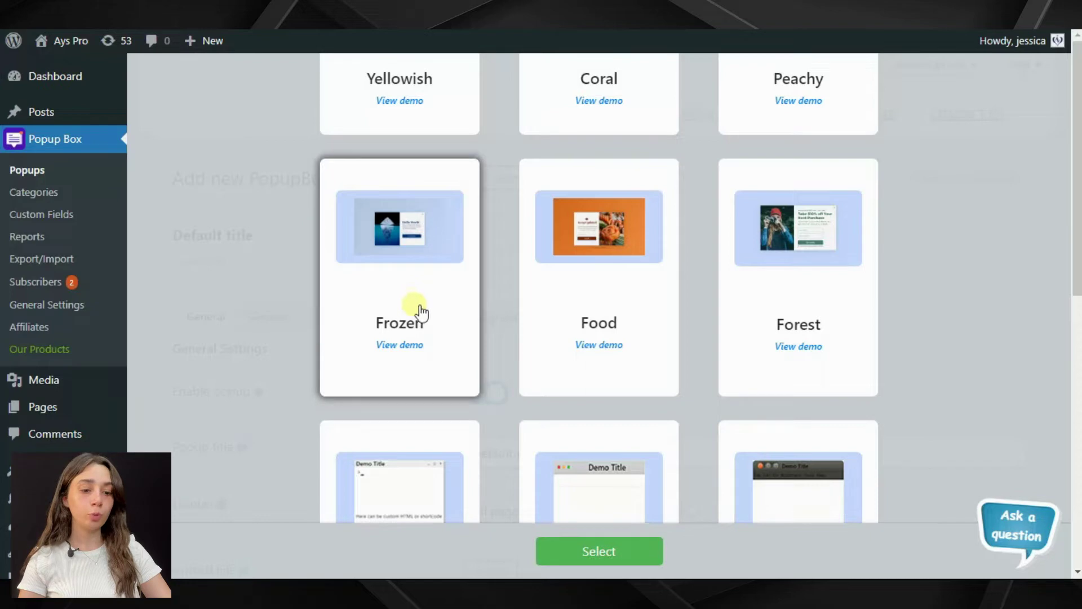
click(652, 317)
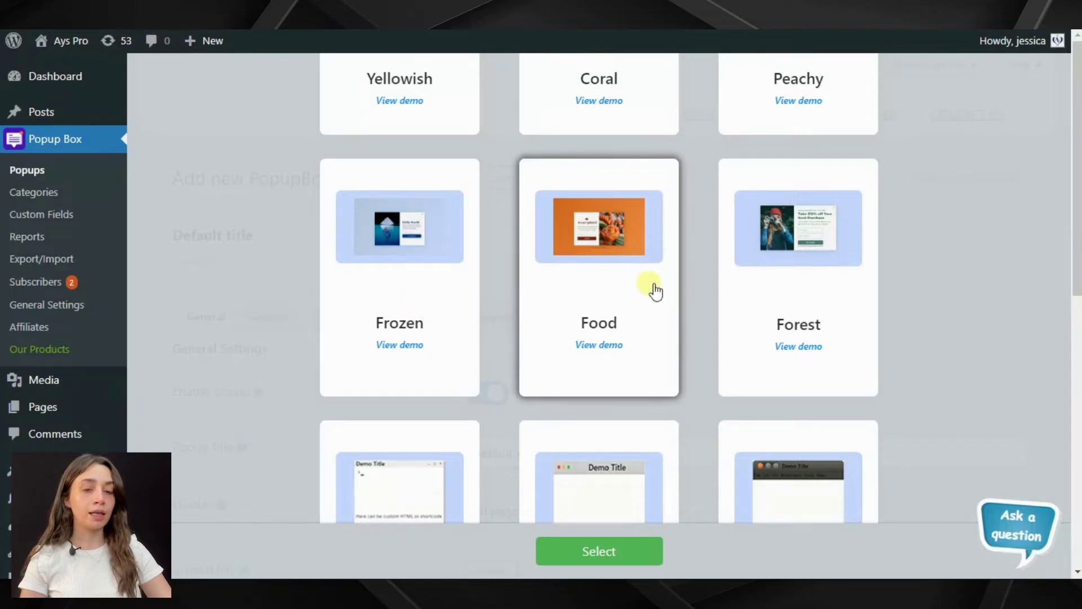
click(634, 555)
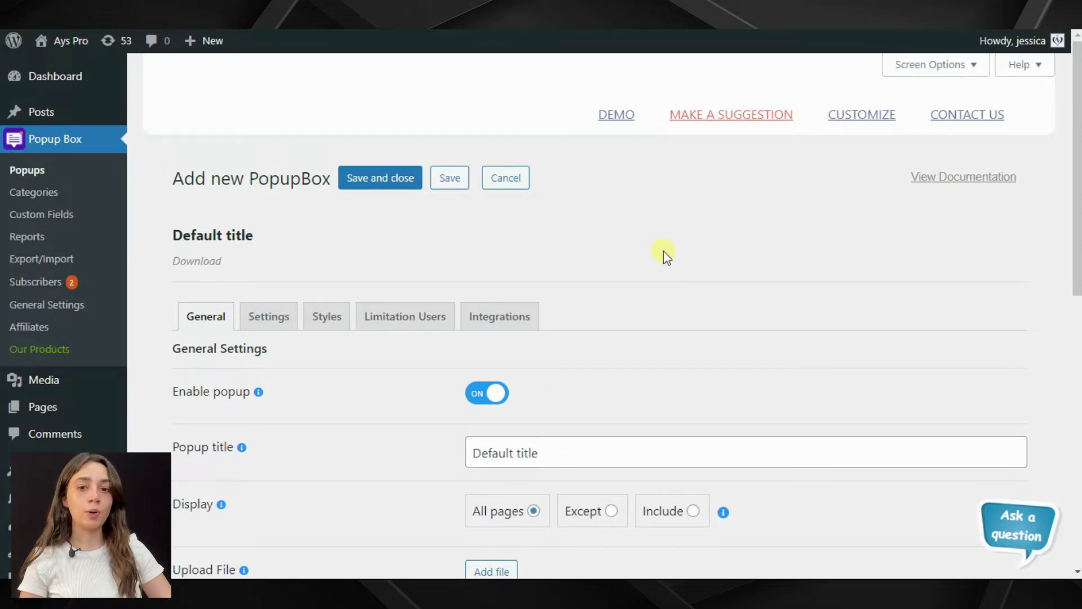
- Delete the 'Default title' text so the Popup title field is empty
scroll(663, 251, down, 3)
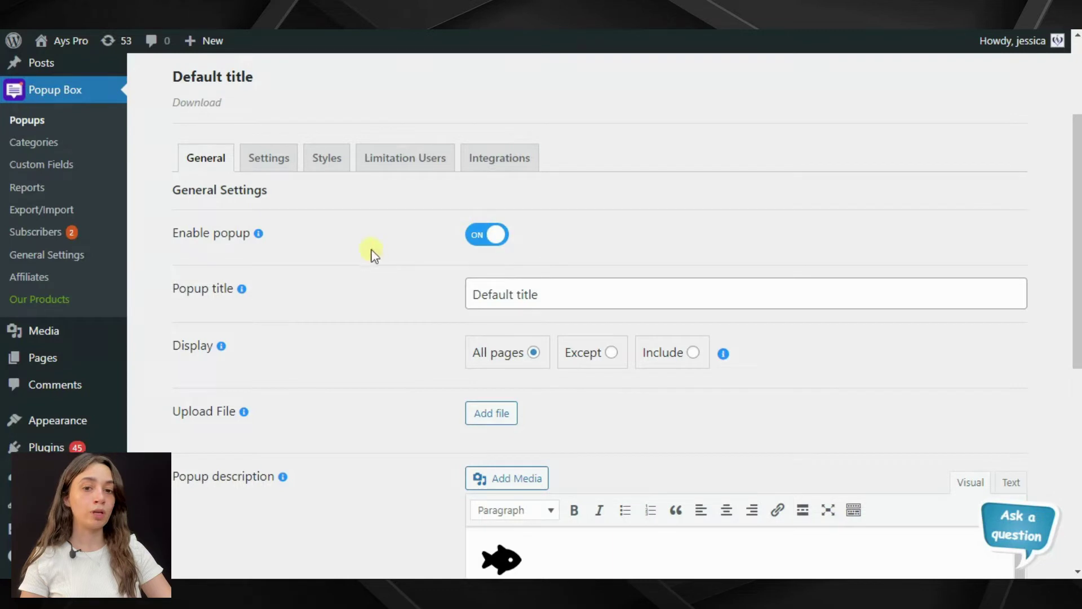
scroll(321, 262, down, 1)
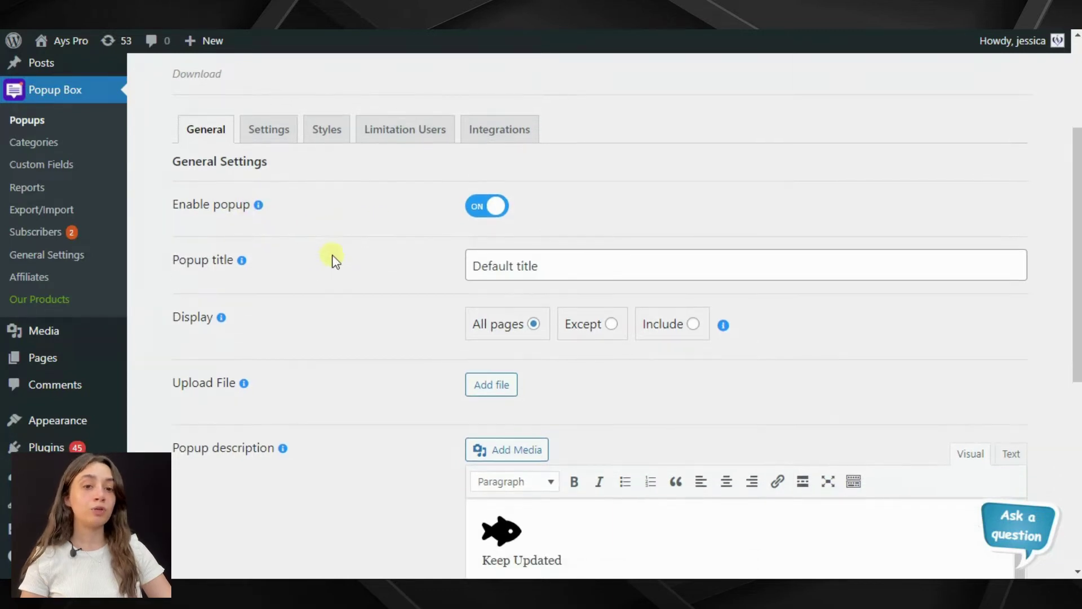
triple_click(593, 212)
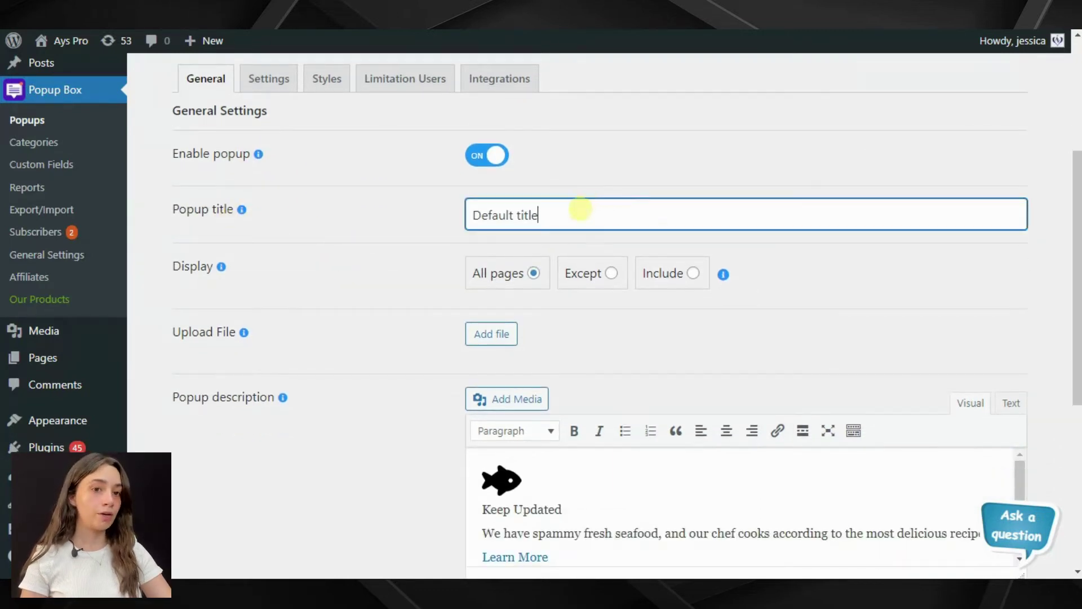
key(BackSpace)
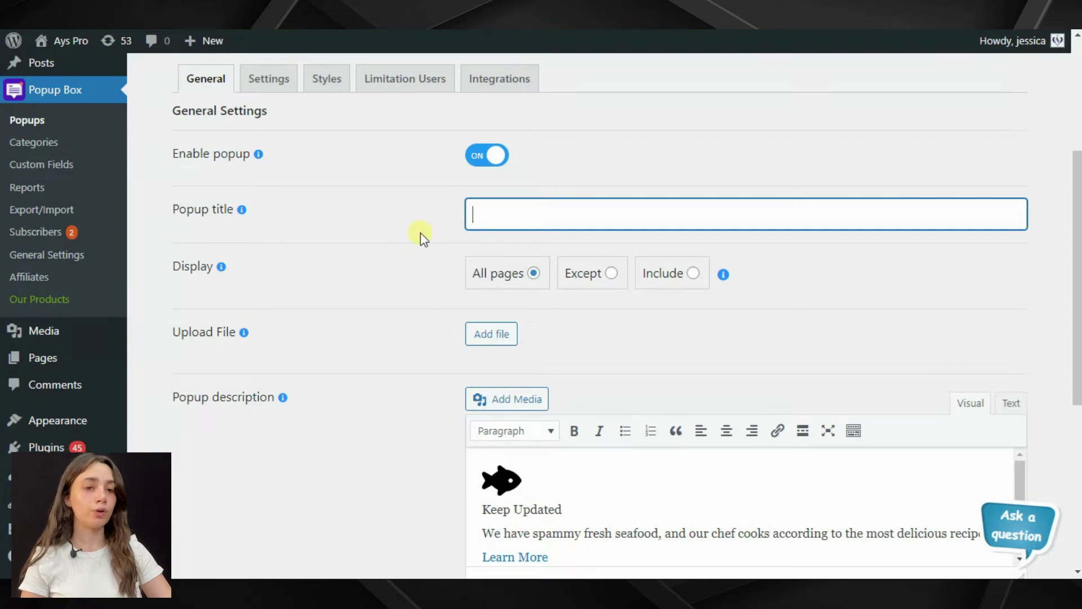
click(420, 232)
scroll(423, 235, down, 1)
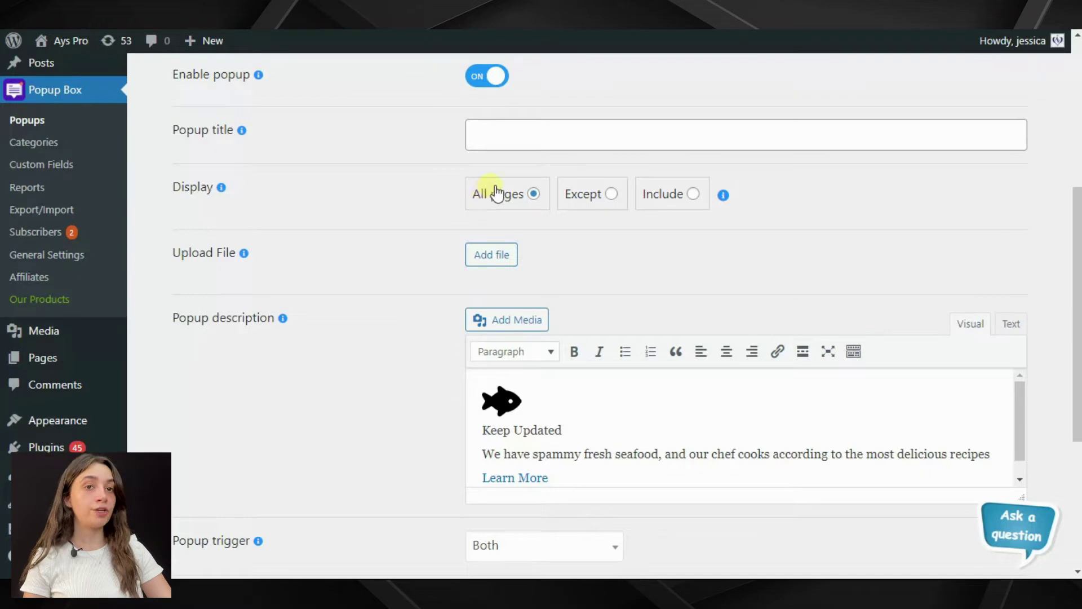
- Try the Except and Include display options with Pages, return to All pages, and open Add file
click(589, 201)
click(543, 258)
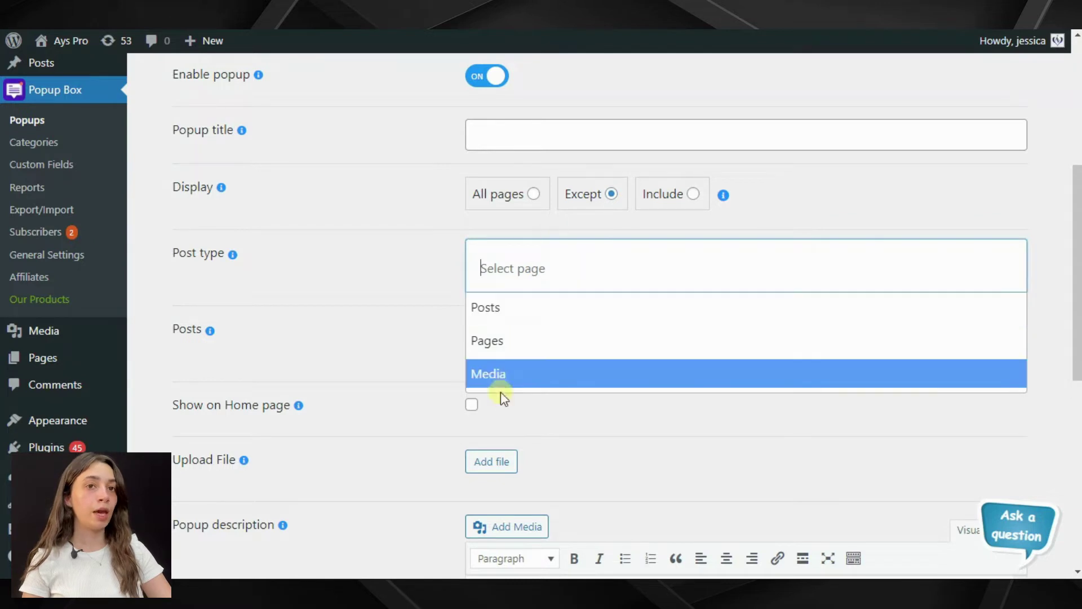
click(503, 346)
click(511, 341)
click(693, 194)
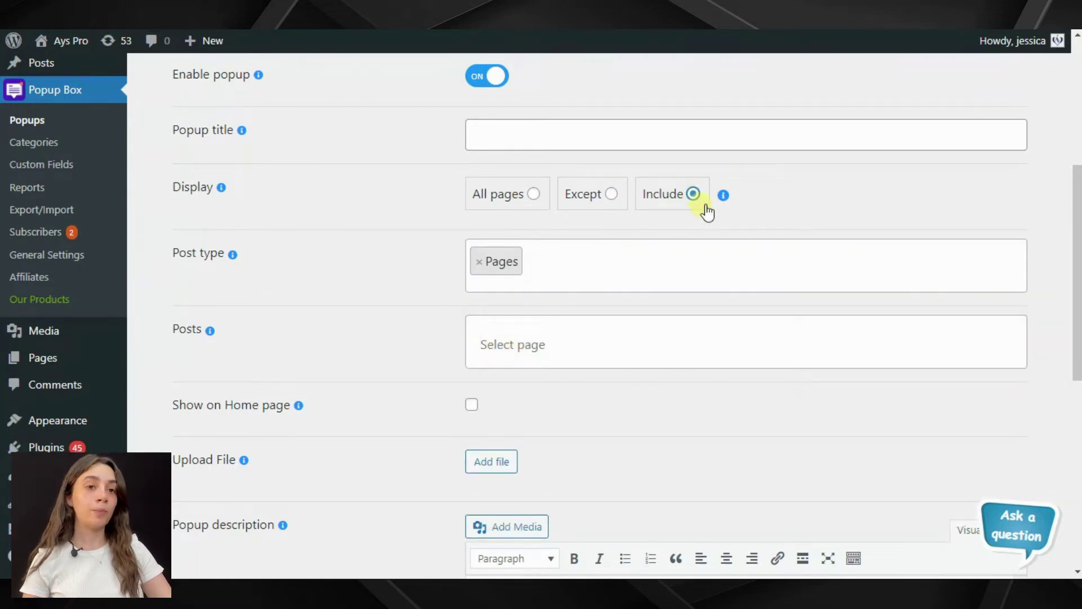
click(611, 193)
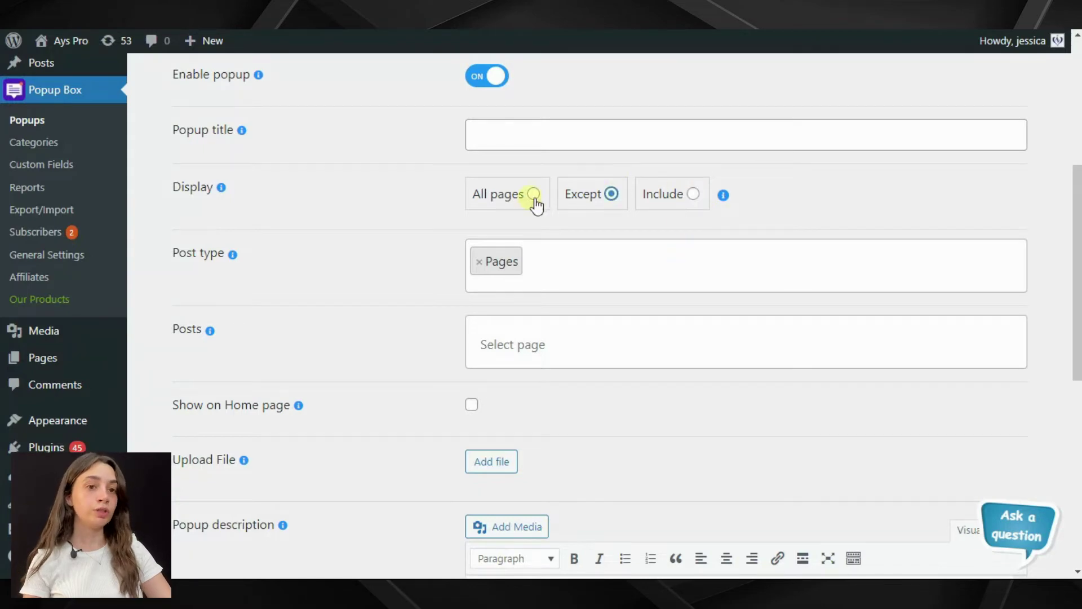
click(531, 195)
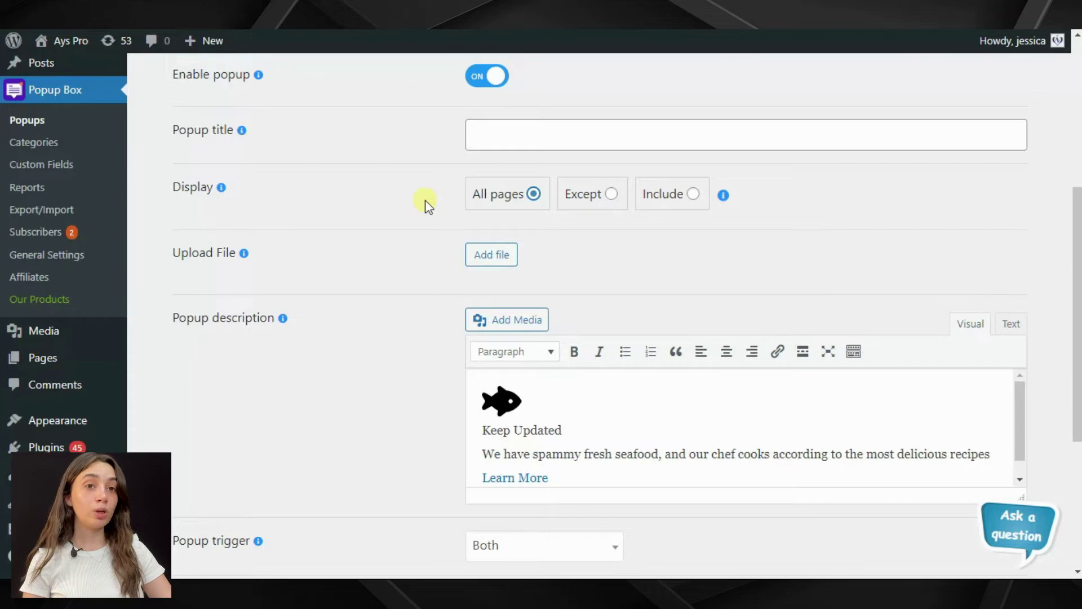
scroll(426, 204, down, 2)
click(492, 176)
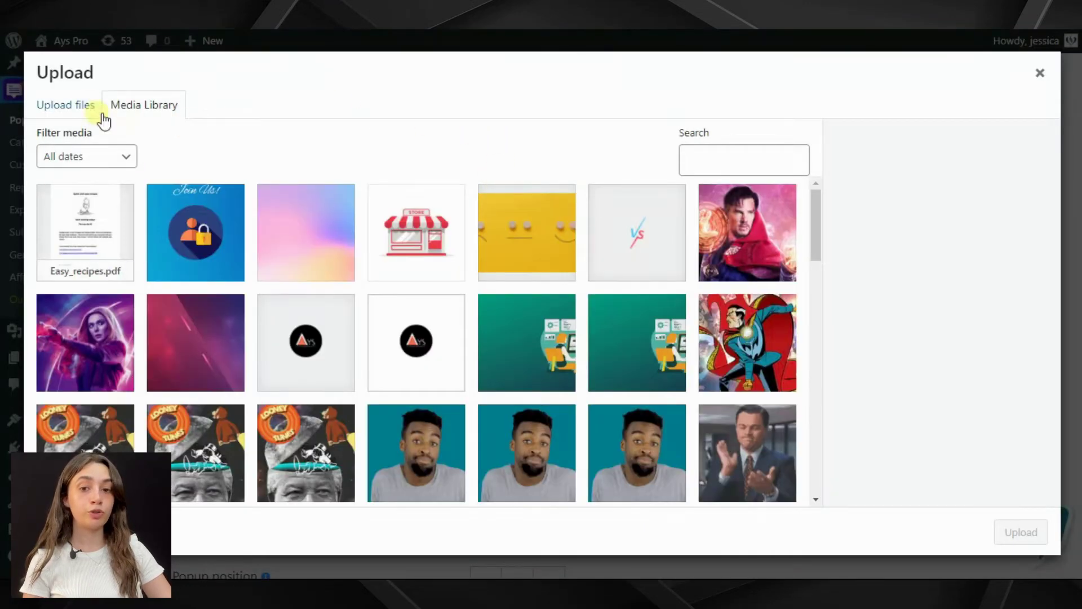
- Choose Easy_recipes.pdf in the Media Library and attach it as the Upload File
click(87, 107)
click(143, 111)
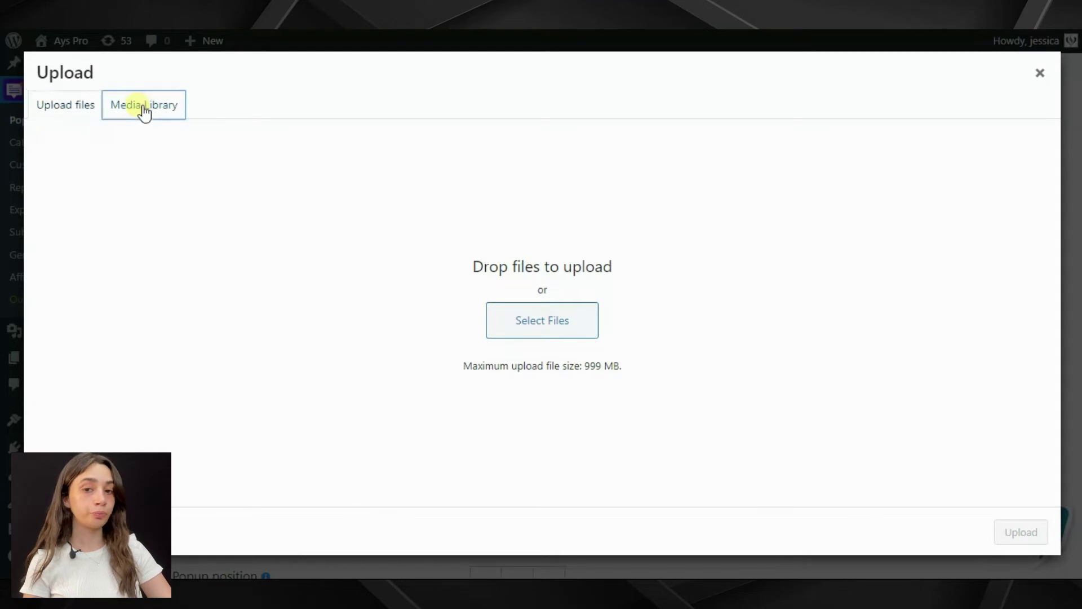
click(80, 243)
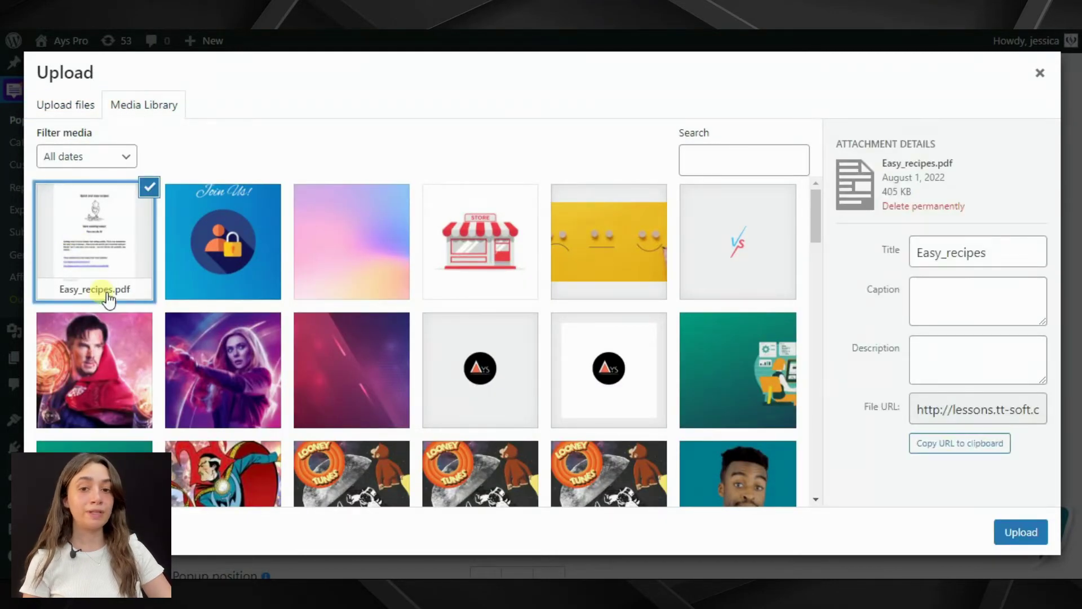
click(1034, 533)
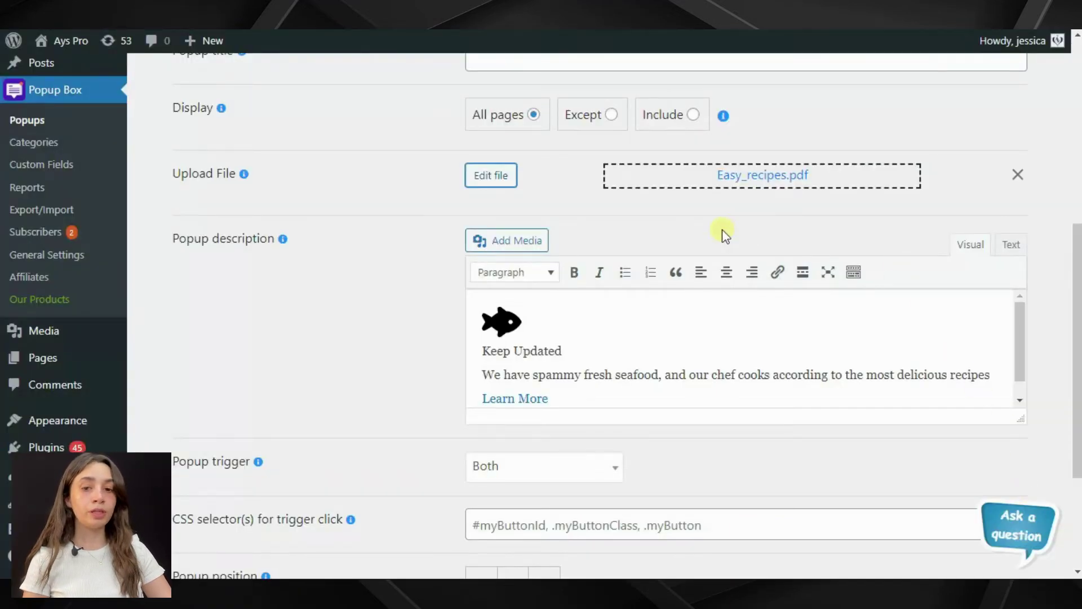
- Set the General tab's Popup trigger to On page load
scroll(721, 233, down, 2)
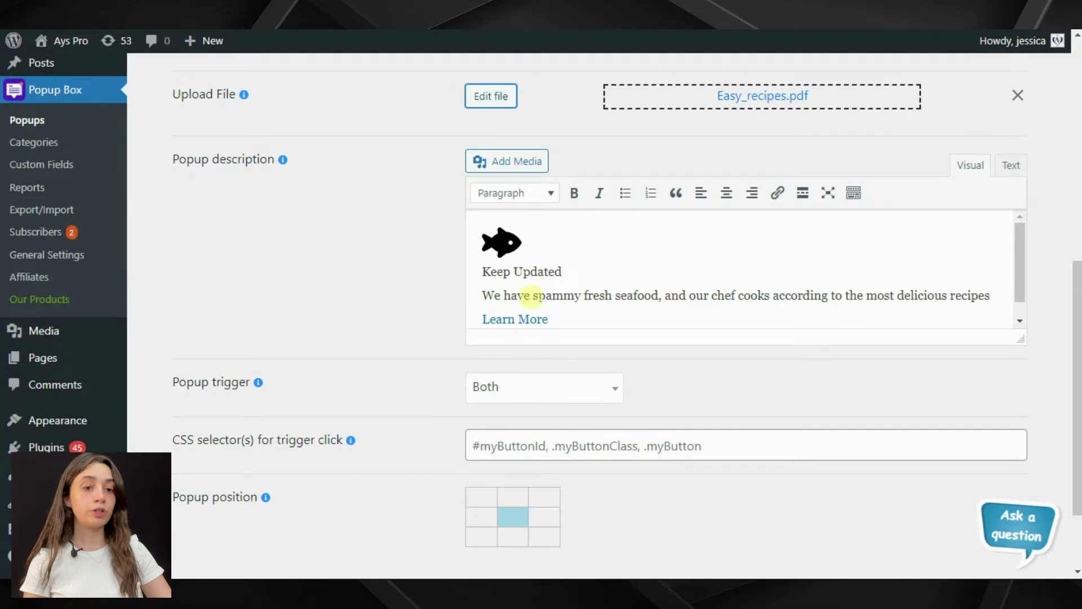
scroll(539, 290, down, 1)
scroll(593, 285, up, 1)
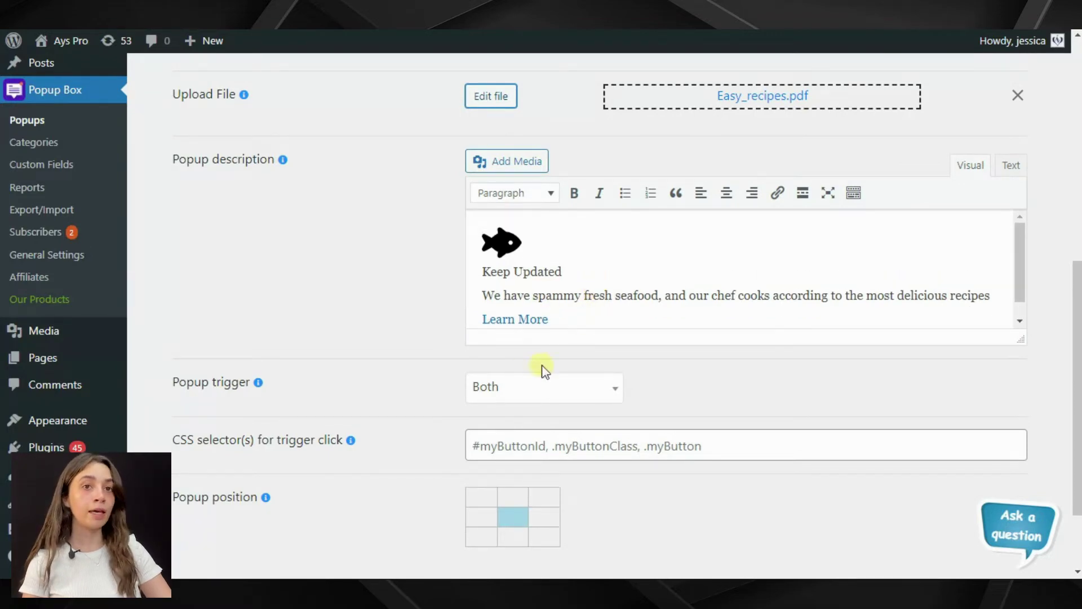
scroll(407, 338, down, 1)
mouse_move(261, 303)
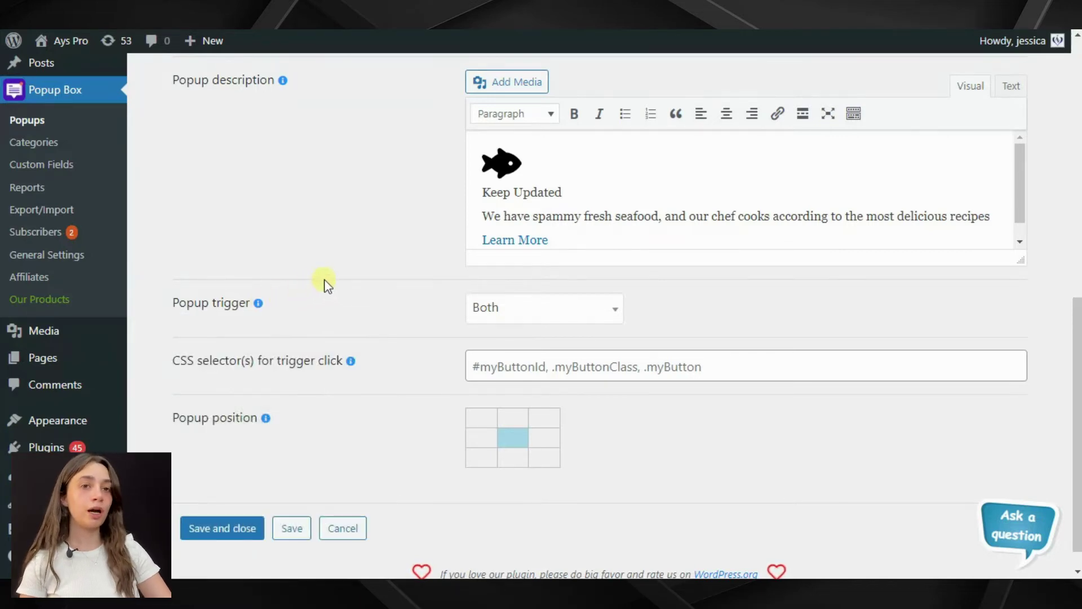
click(607, 309)
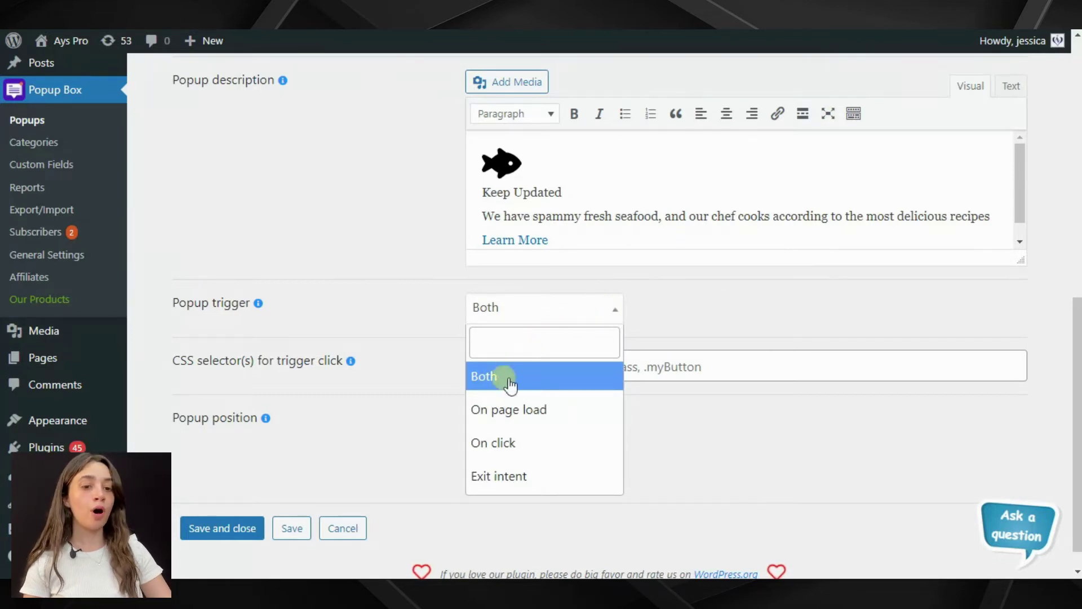
click(513, 408)
- Try the On click and Both triggers, then settle back on On page load
click(551, 307)
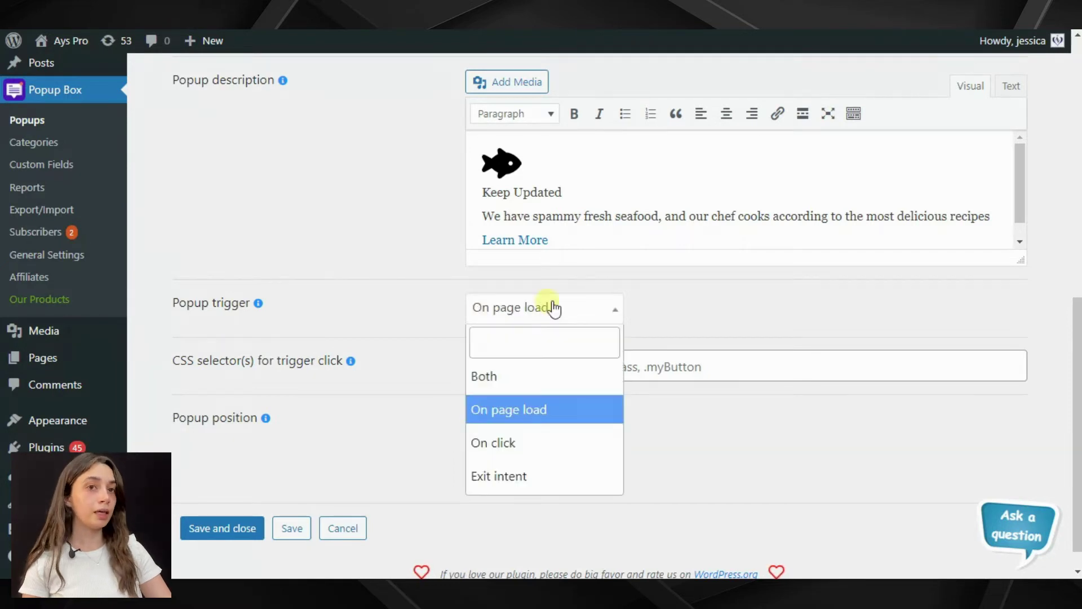
click(495, 445)
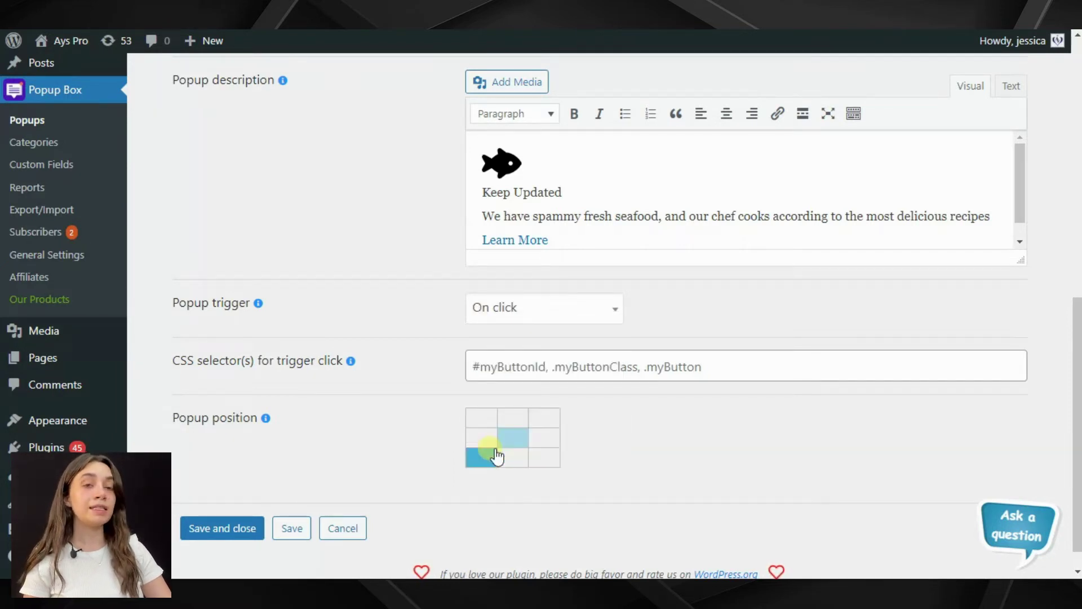
click(548, 306)
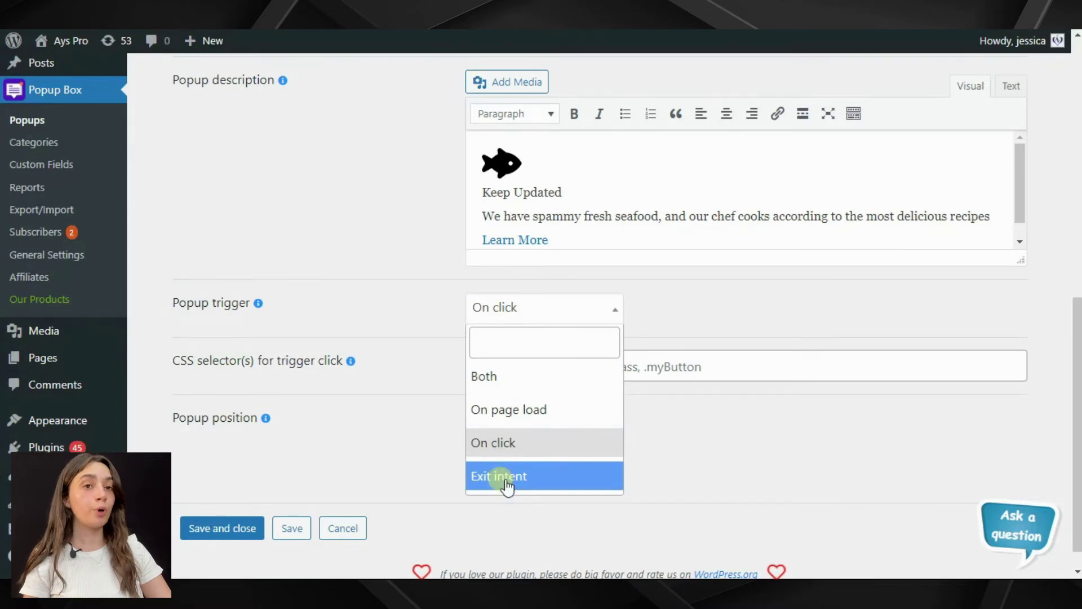
click(508, 376)
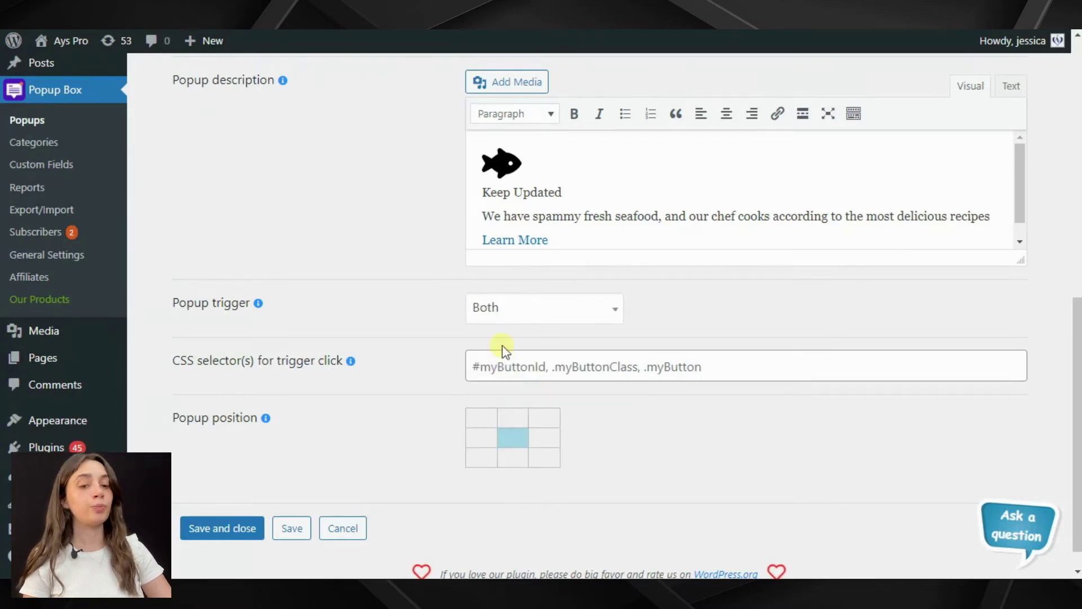
click(541, 306)
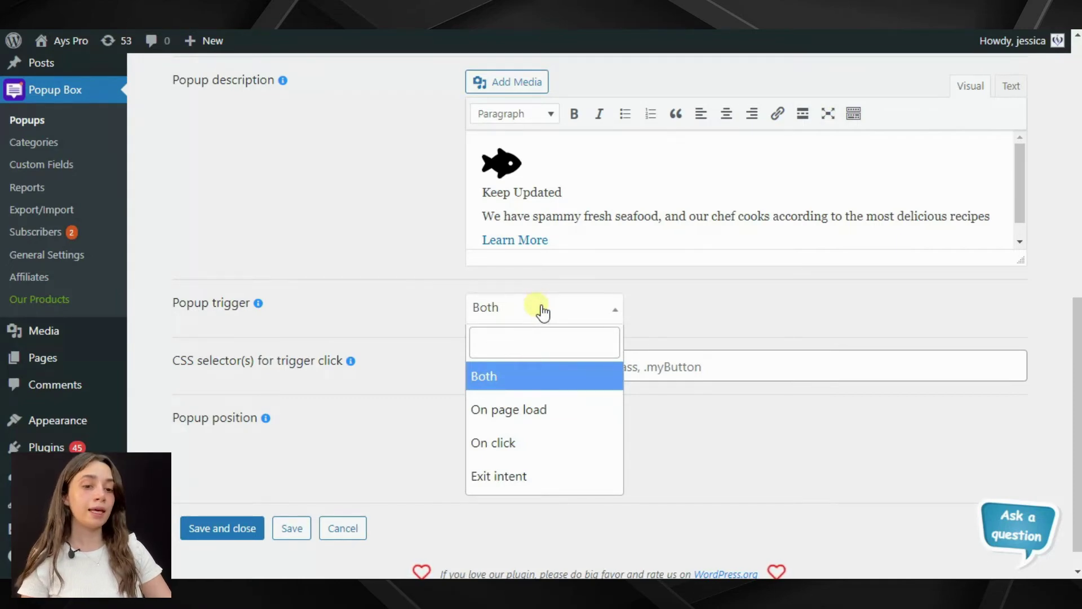
click(521, 408)
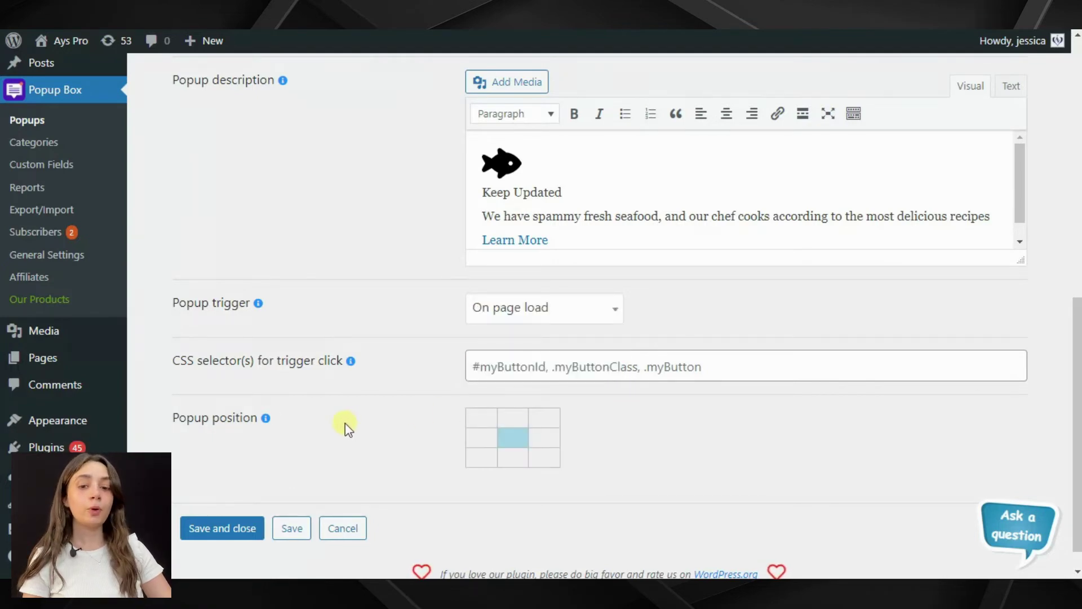
scroll(344, 422, down, 1)
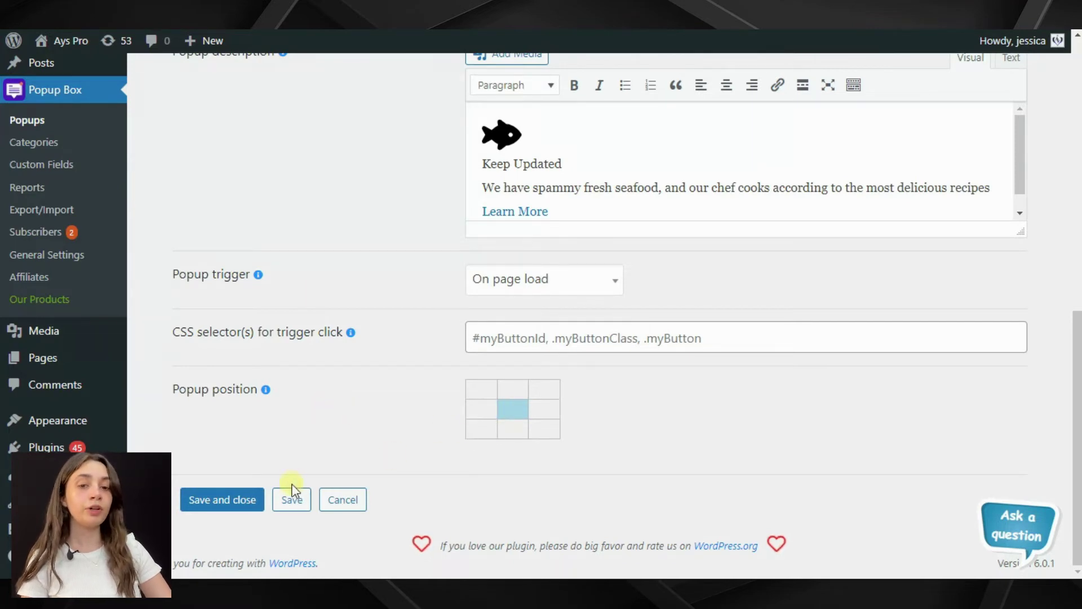
scroll(343, 470, up, 10)
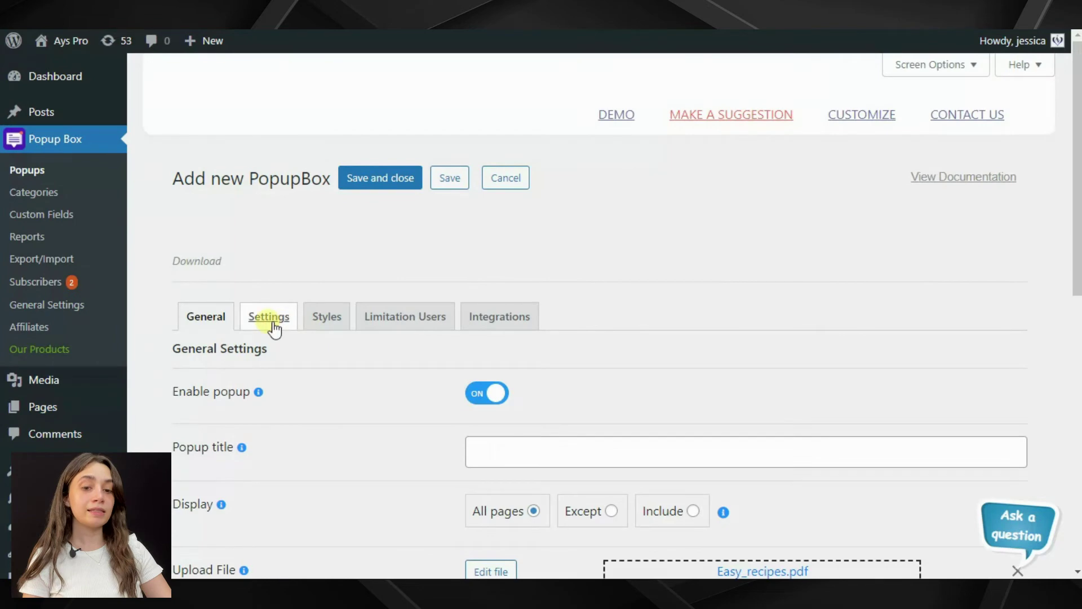
- Review the Settings tab's Popup opening options and the Close the popup on scroll field
click(278, 322)
scroll(293, 304, down, 3)
scroll(293, 309, down, 2)
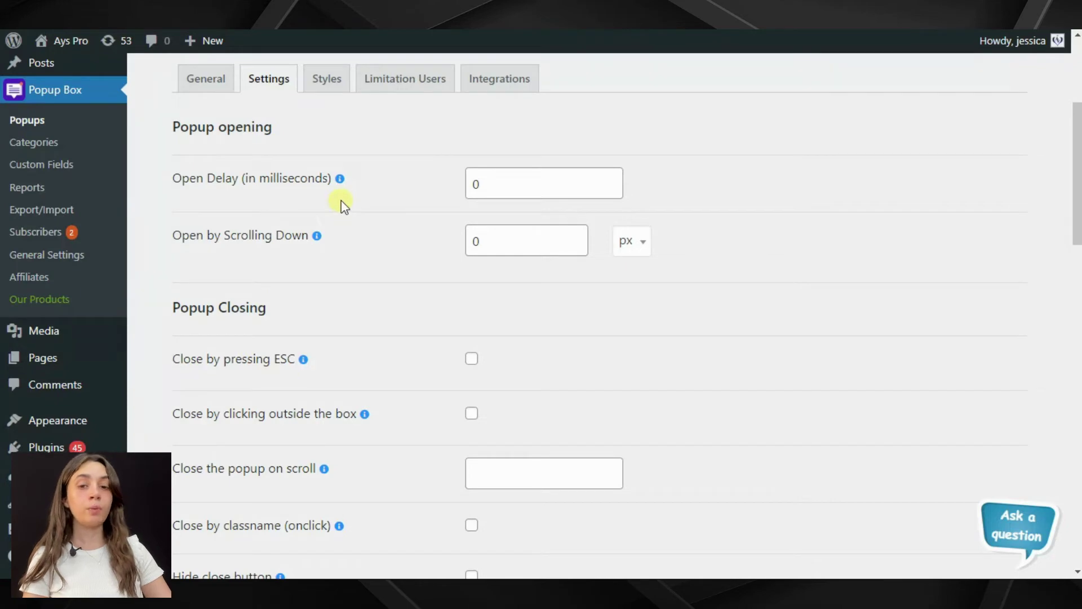
scroll(370, 223, down, 2)
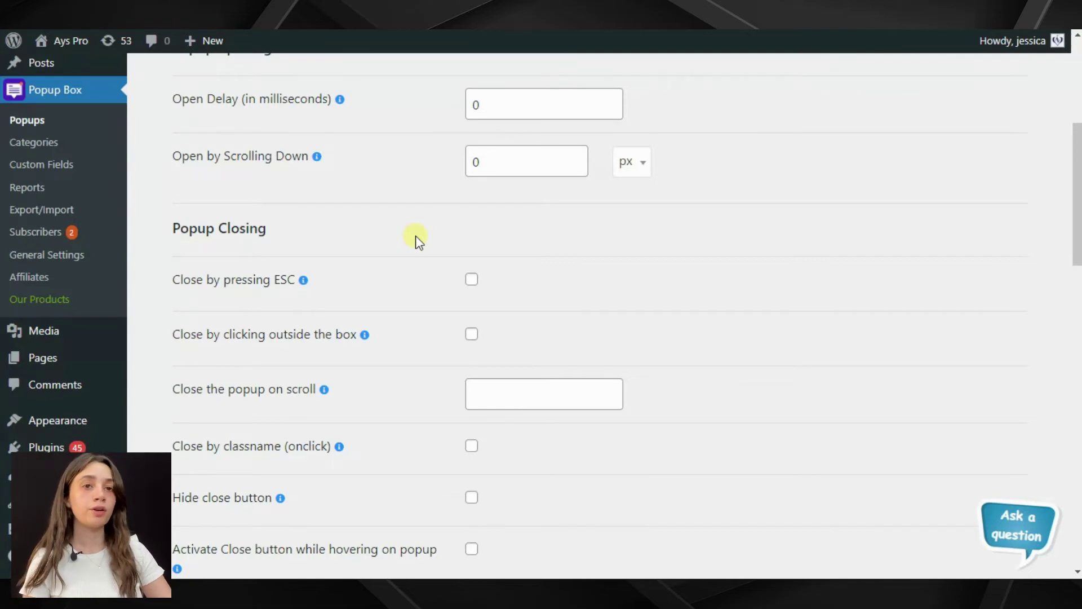
scroll(417, 241, down, 2)
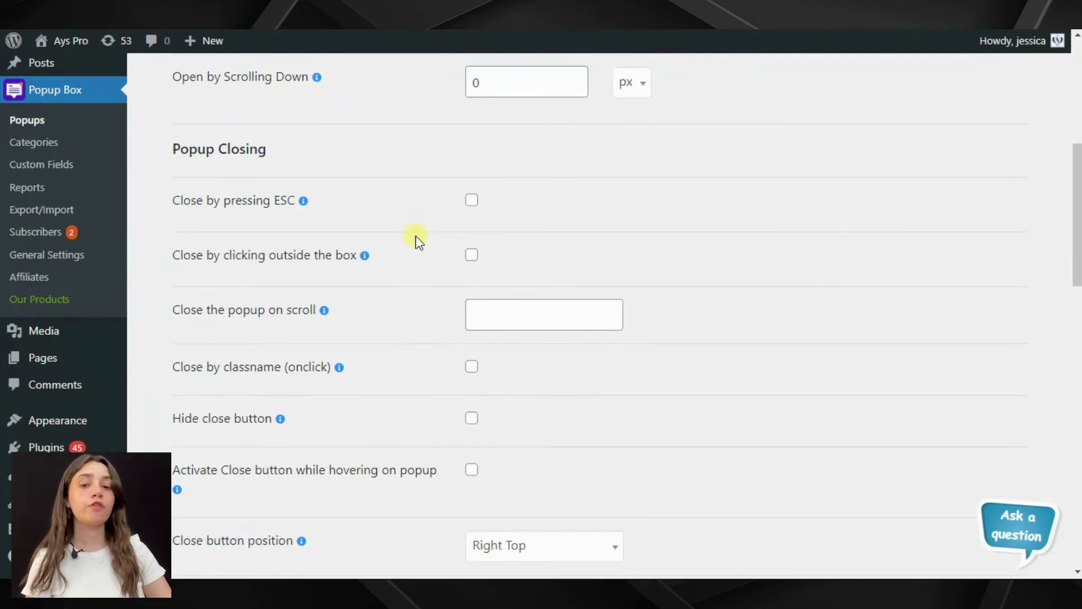
click(483, 314)
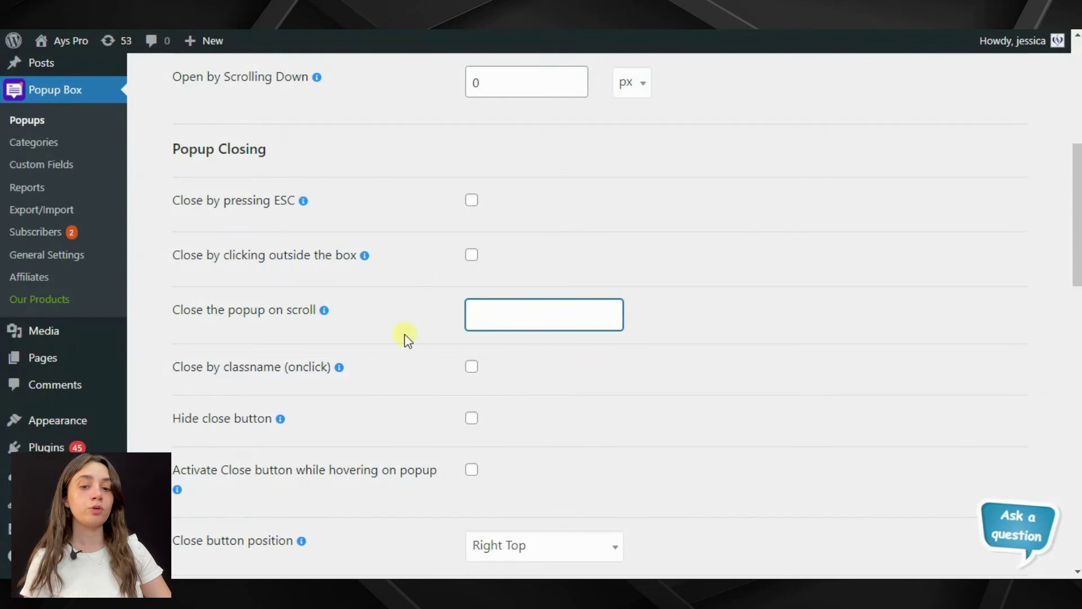
- Look through Popup Closing and Advanced Settings, switching Social Media links off
scroll(406, 337, down, 2)
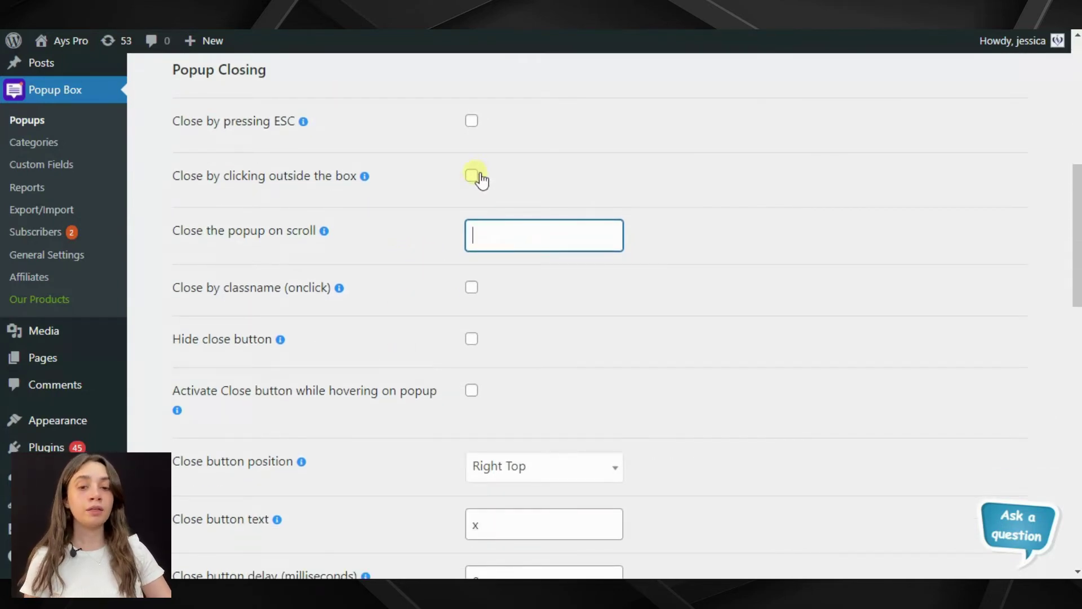
scroll(415, 310, down, 2)
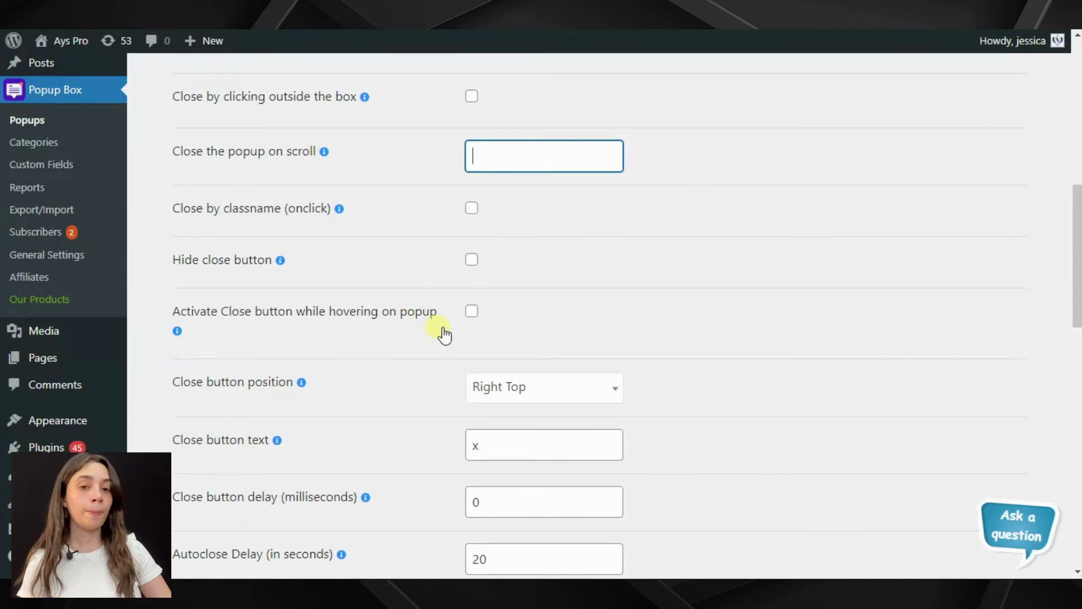
scroll(445, 334, down, 3)
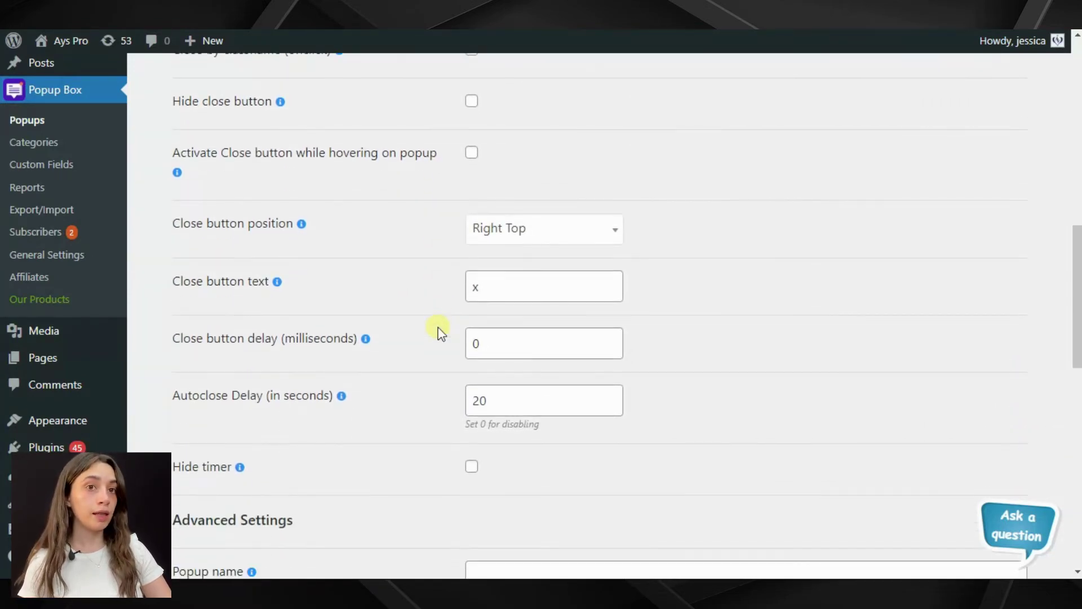
scroll(441, 332, down, 3)
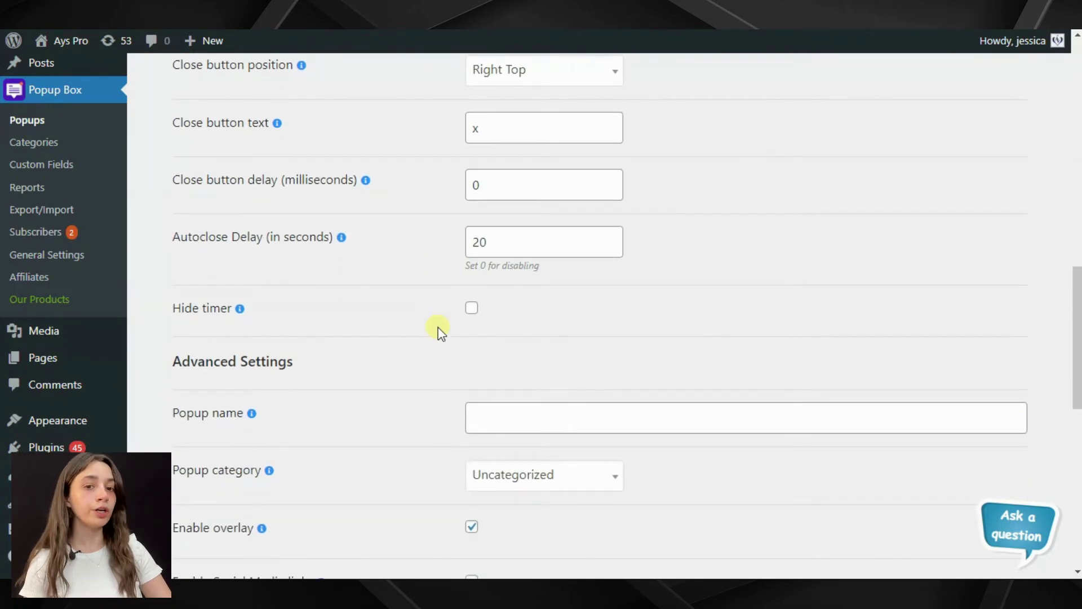
scroll(442, 332, down, 2)
scroll(439, 331, up, 2)
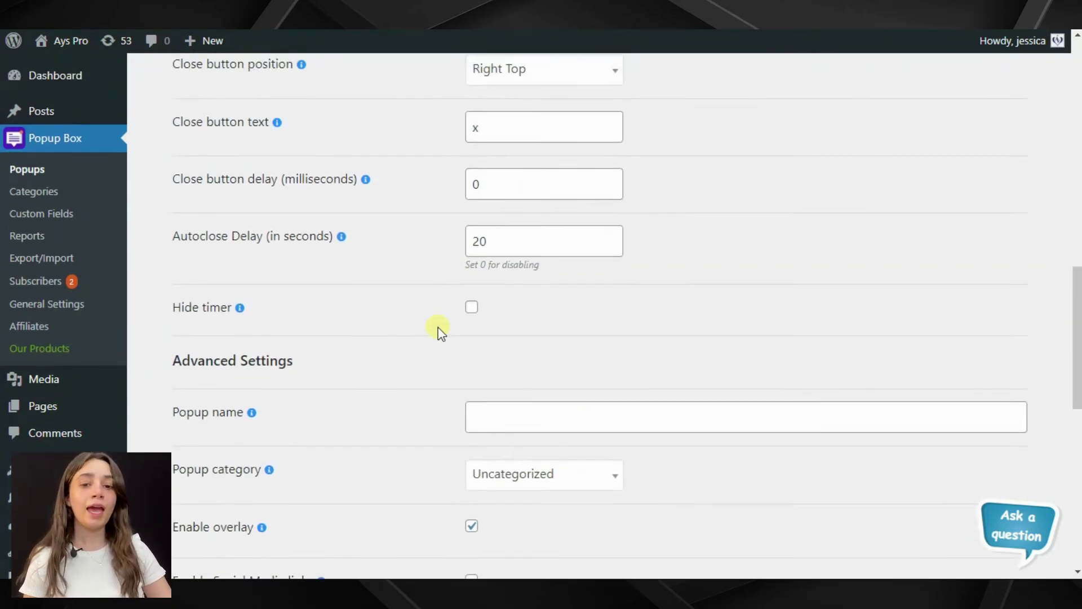
scroll(441, 332, down, 3)
scroll(441, 333, down, 2)
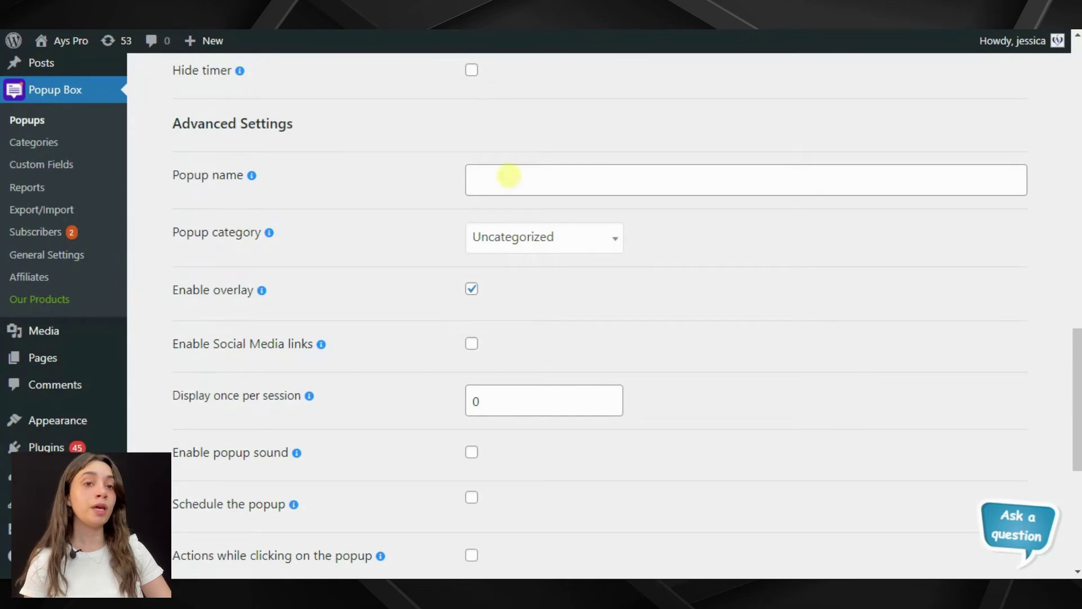
click(471, 345)
scroll(397, 361, up, 1)
scroll(398, 364, up, 10)
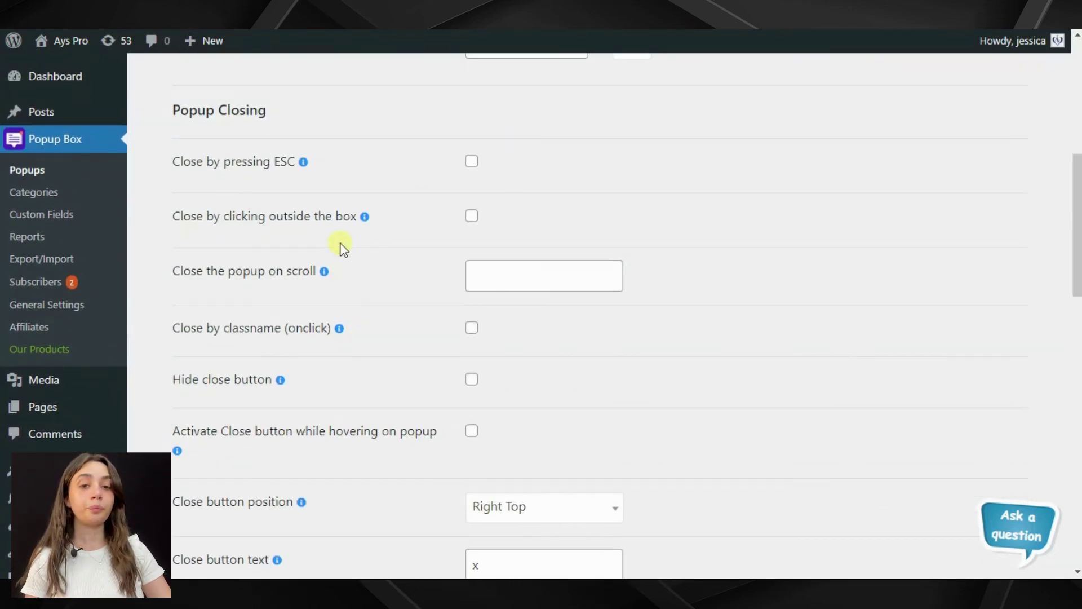
scroll(343, 248, up, 7)
click(318, 323)
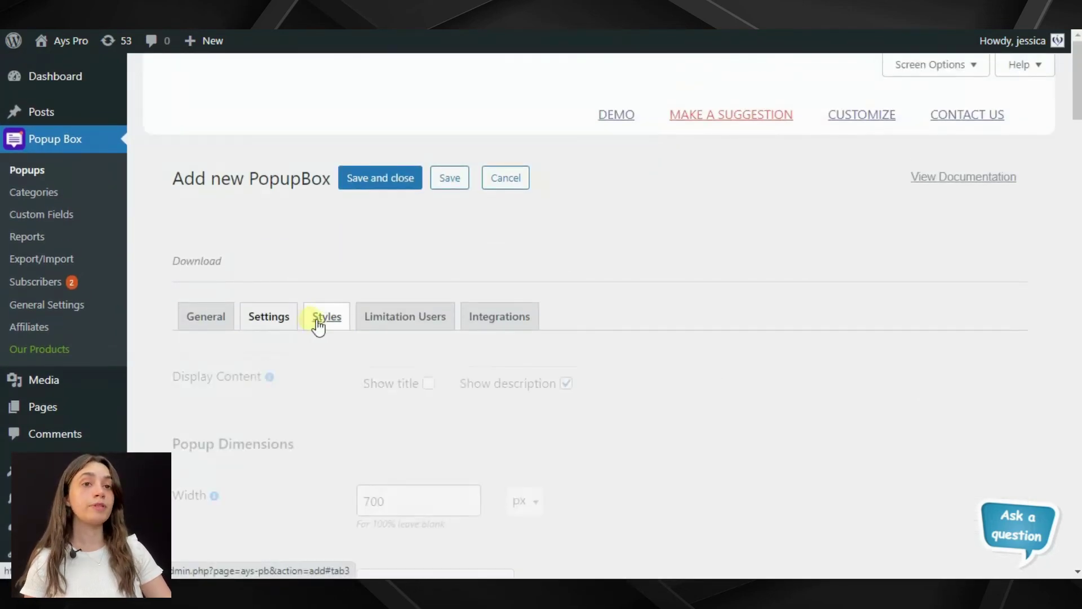
scroll(648, 375, down, 5)
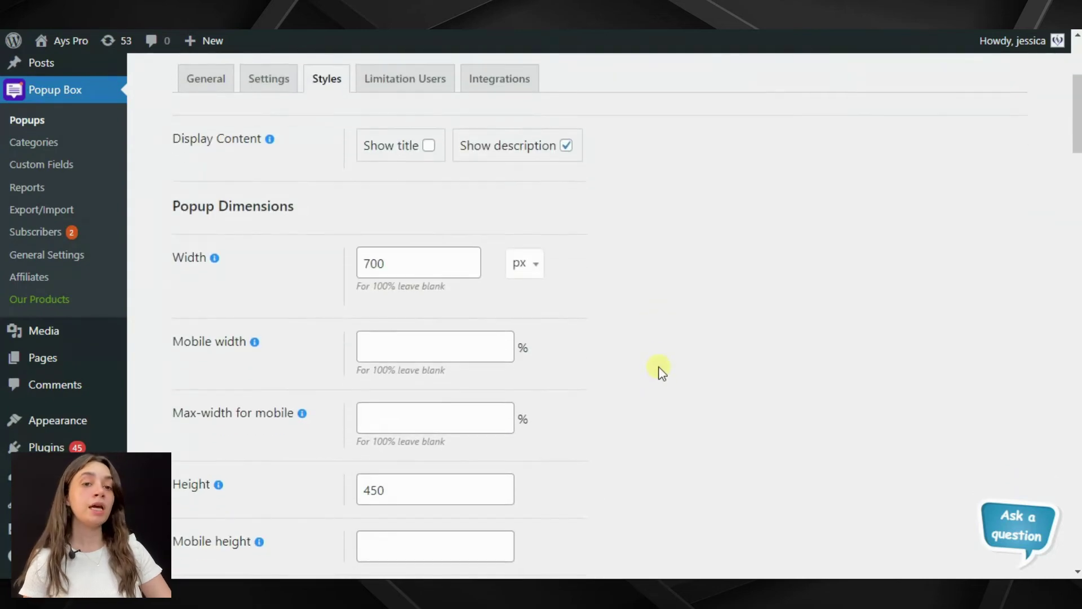
scroll(658, 355, down, 10)
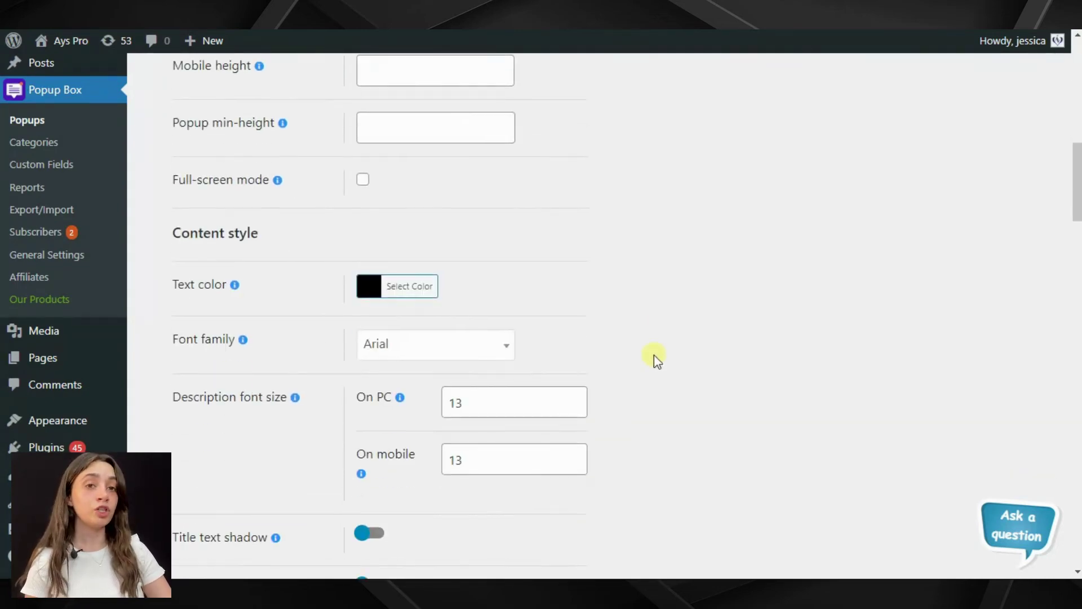
scroll(682, 349, down, 12)
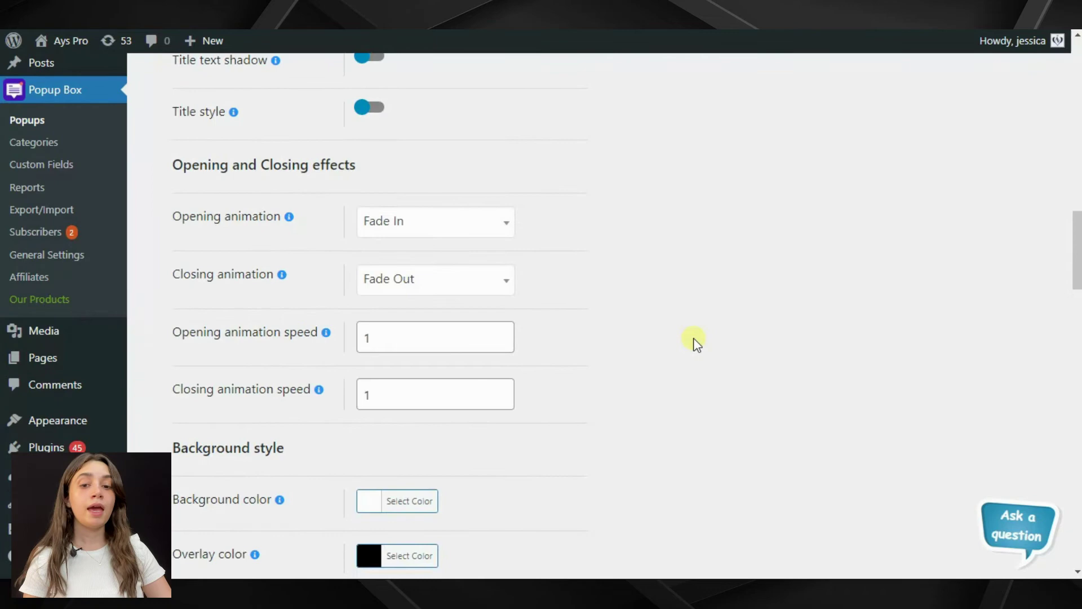
scroll(697, 346, down, 16)
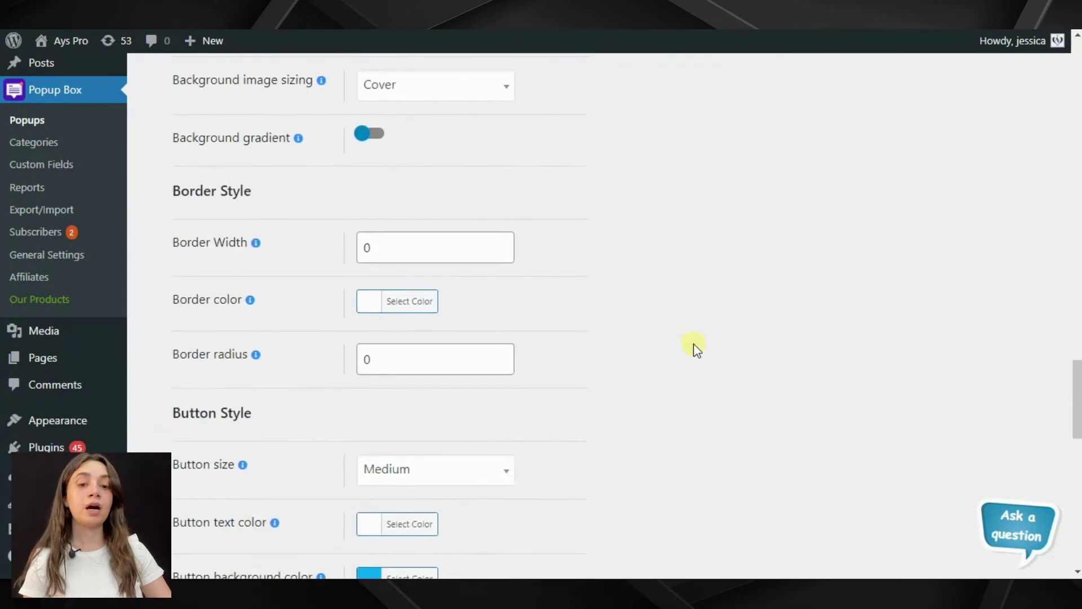
scroll(694, 355, down, 9)
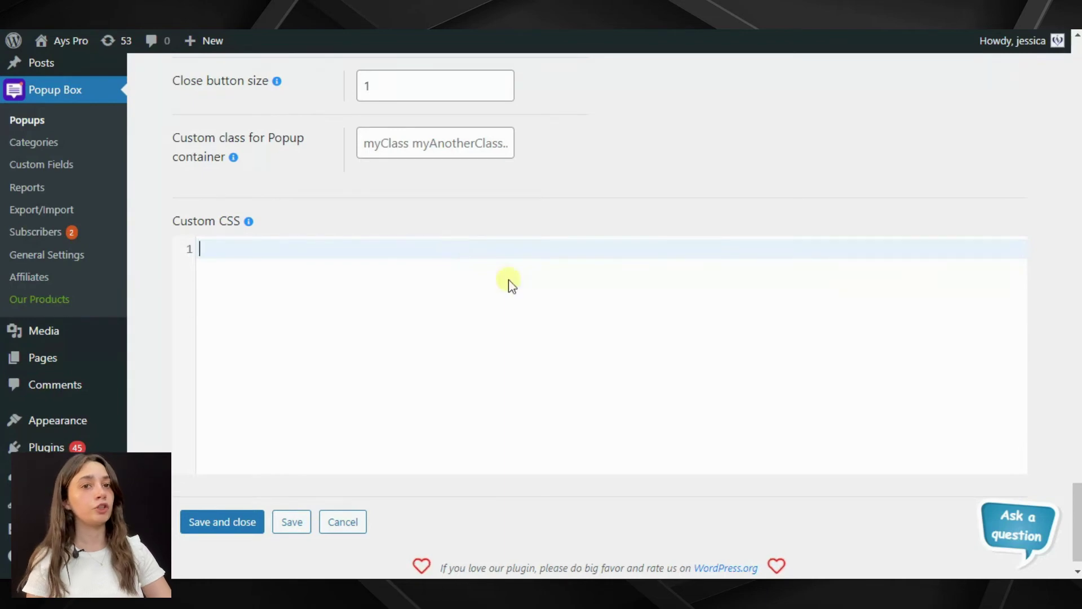
scroll(560, 326, up, 10)
scroll(567, 331, up, 15)
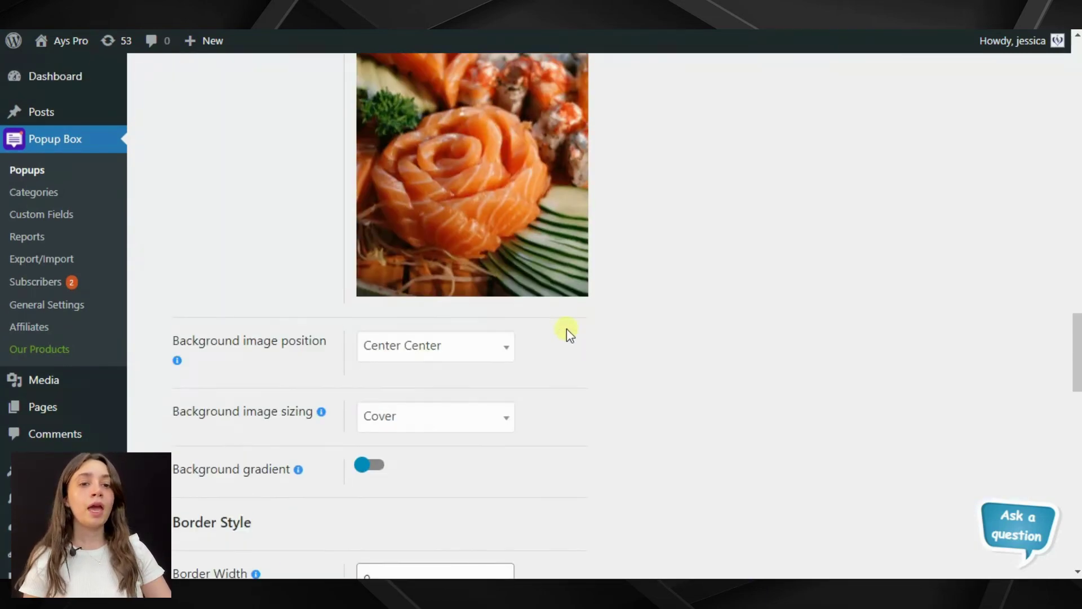
scroll(561, 328, up, 10)
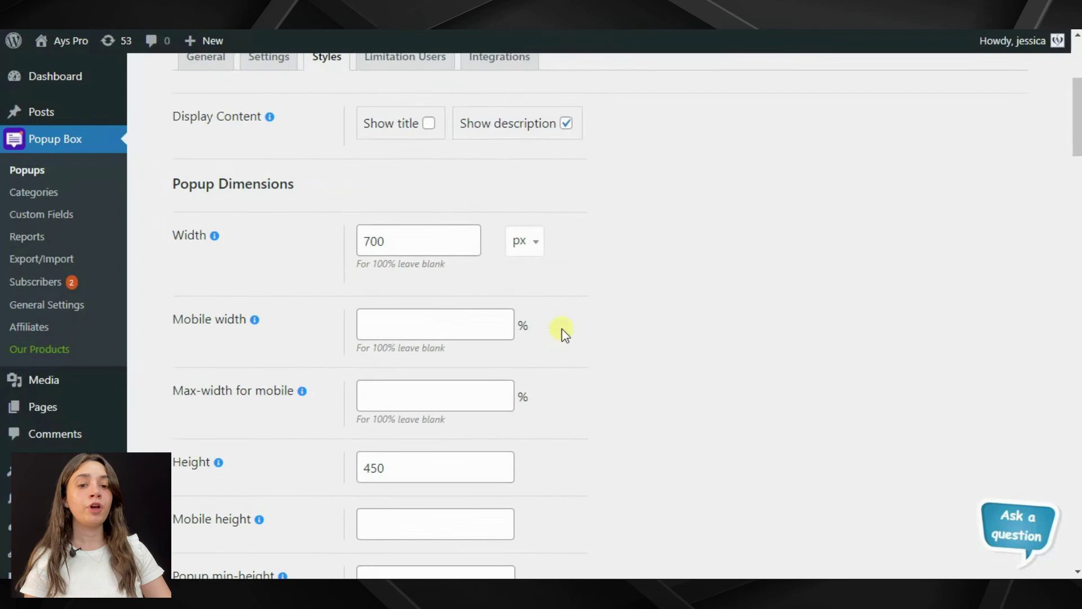
- Scroll through the Limitation Users options, then move on to the Integrations tab
click(440, 325)
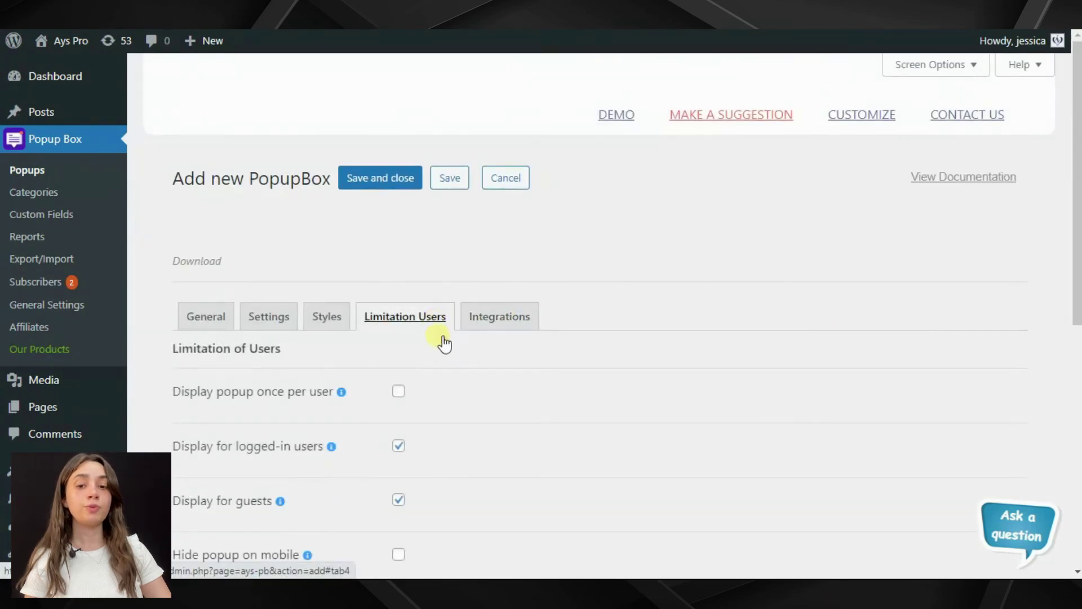
scroll(482, 355, down, 3)
scroll(487, 359, down, 2)
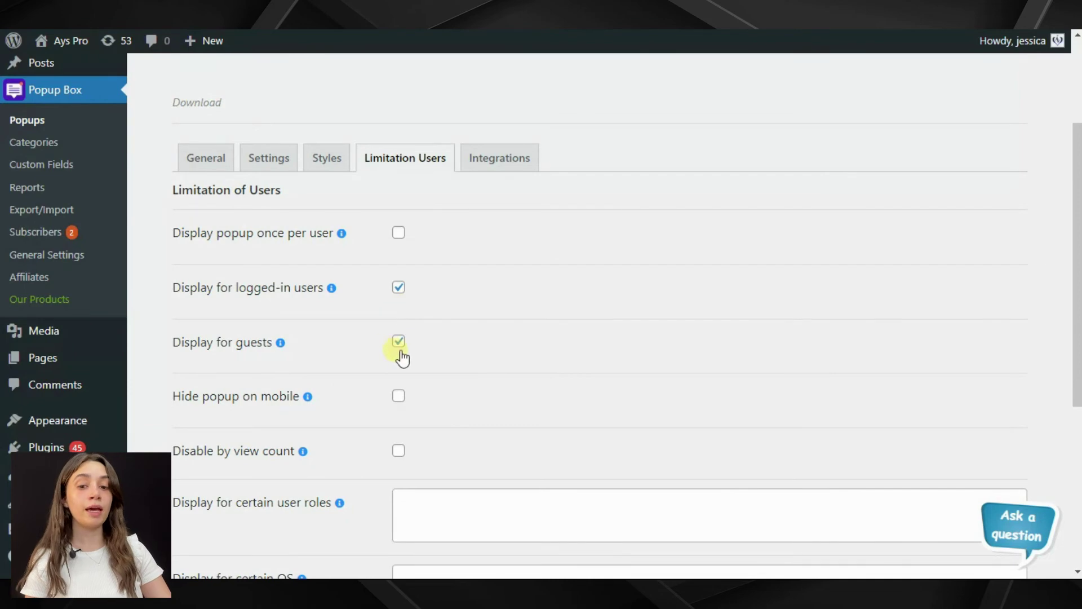
scroll(434, 362, down, 3)
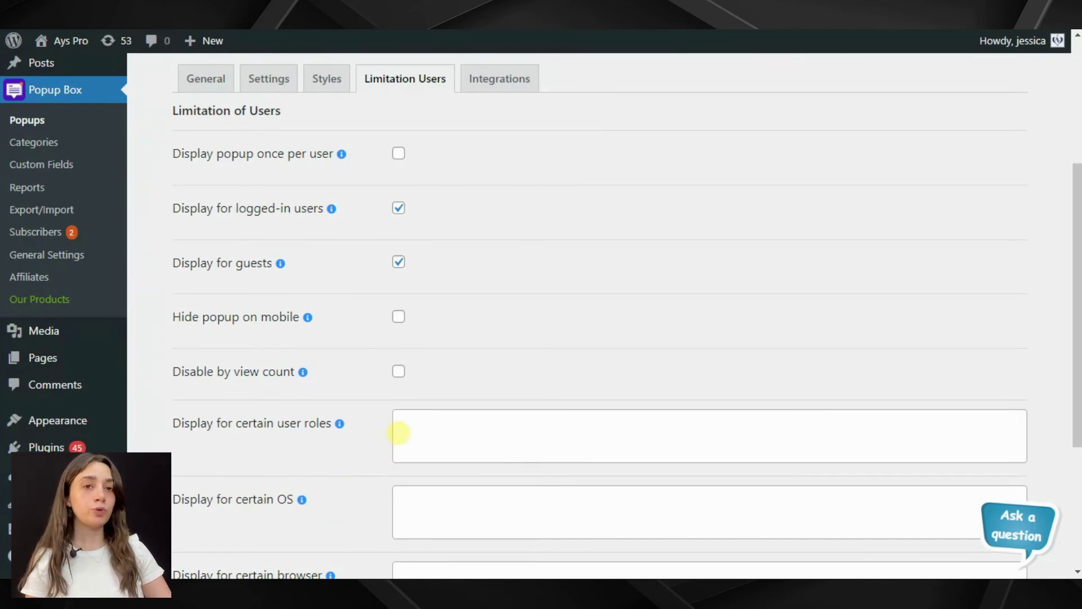
click(528, 80)
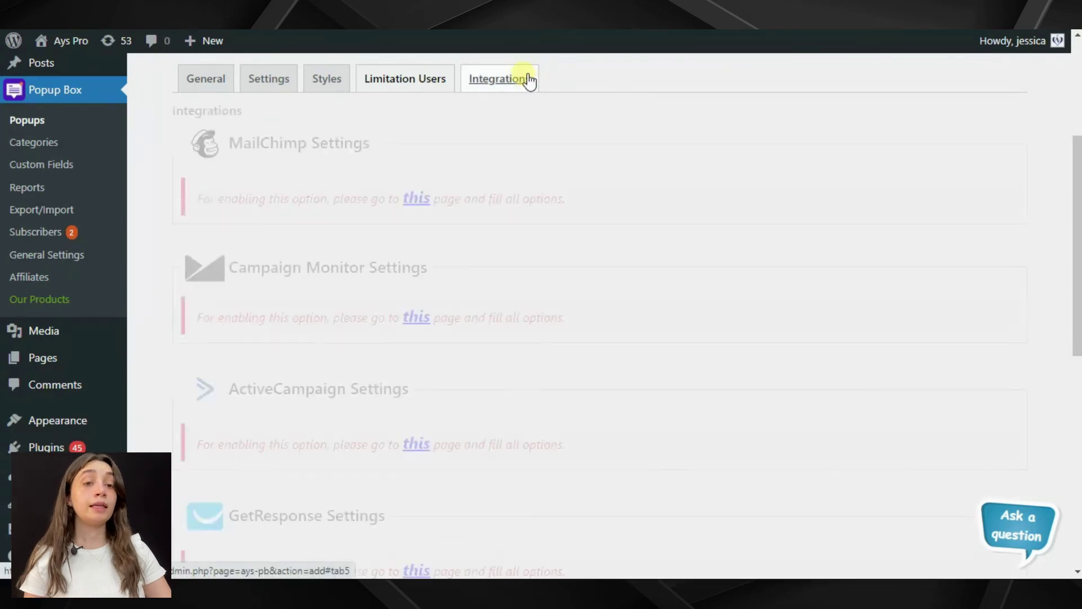
scroll(625, 208, up, 2)
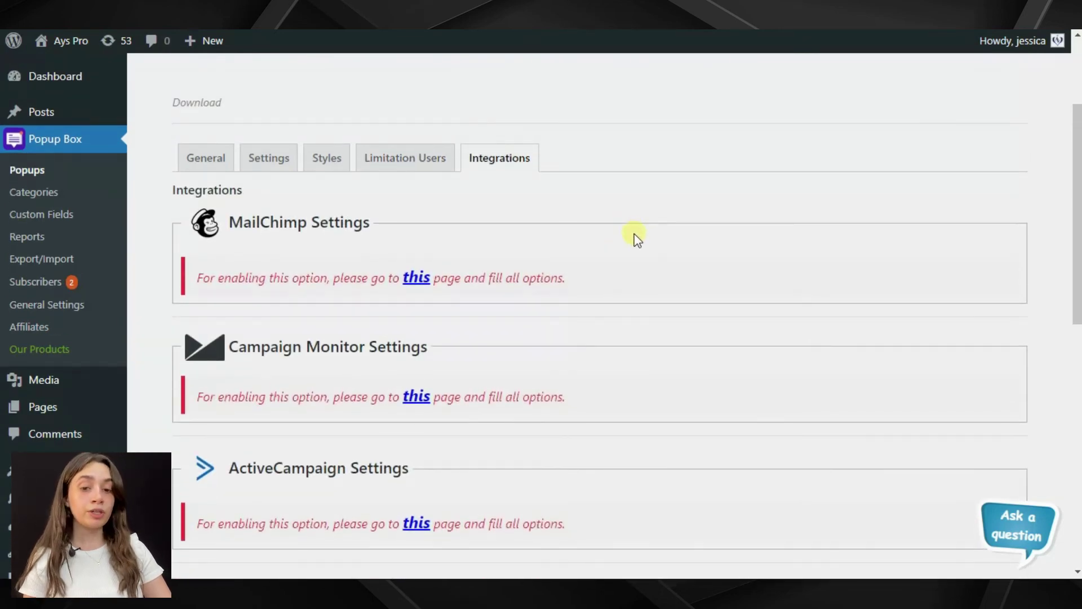
scroll(637, 238, down, 7)
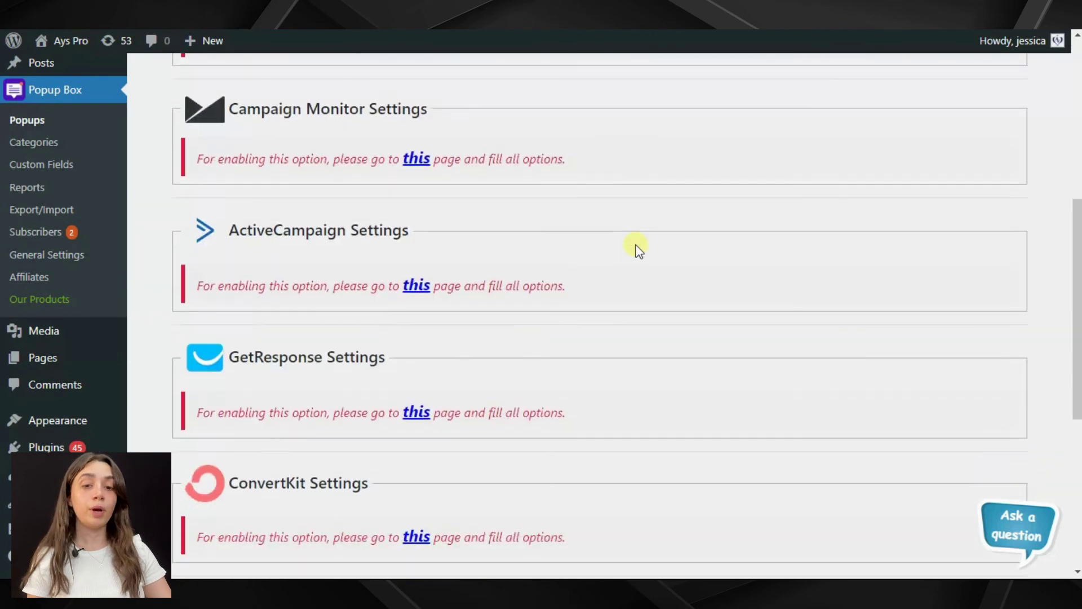
scroll(637, 248, down, 2)
scroll(637, 248, up, 10)
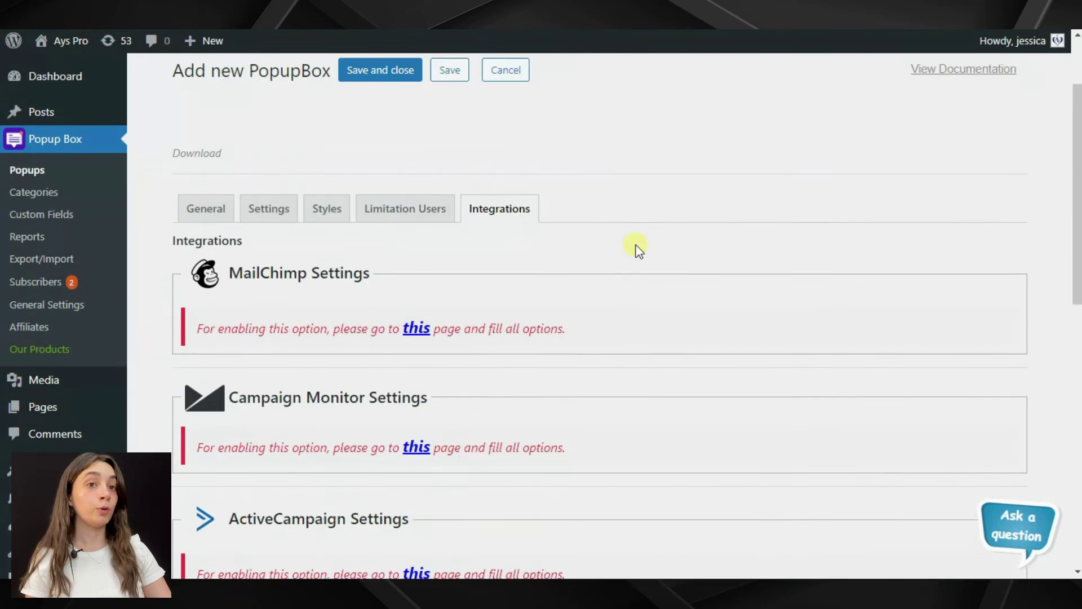